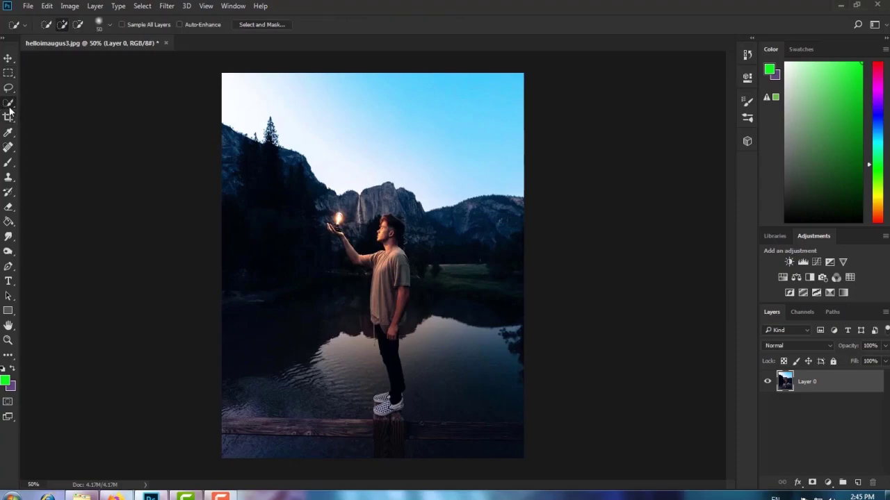
Step: Quick-select the landscape and the ridge pine tree, then add a layer mask to hide the sky
left_click_drag(252, 143, 314, 334)
left_click_drag(275, 129, 271, 151)
left_click(811, 482)
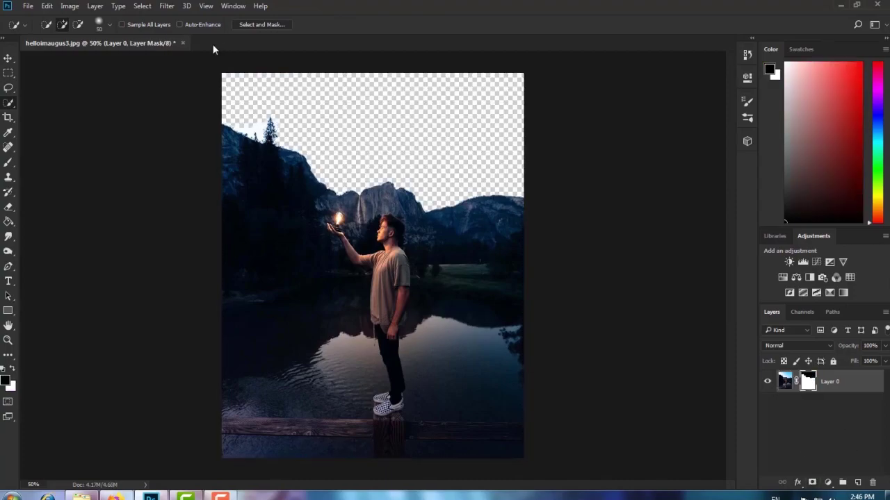
Step: Refine the mask edges around the pine tree in Select and Mask, output to a new masked layer
key("ctrl+plus")
key("ctrl+plus")
key("ctrl+plus")
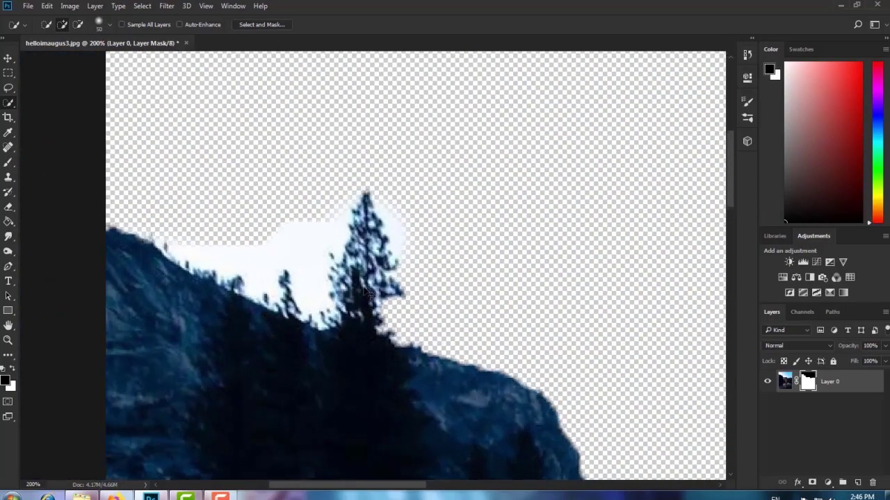
key("ctrl+plus")
left_click(256, 25)
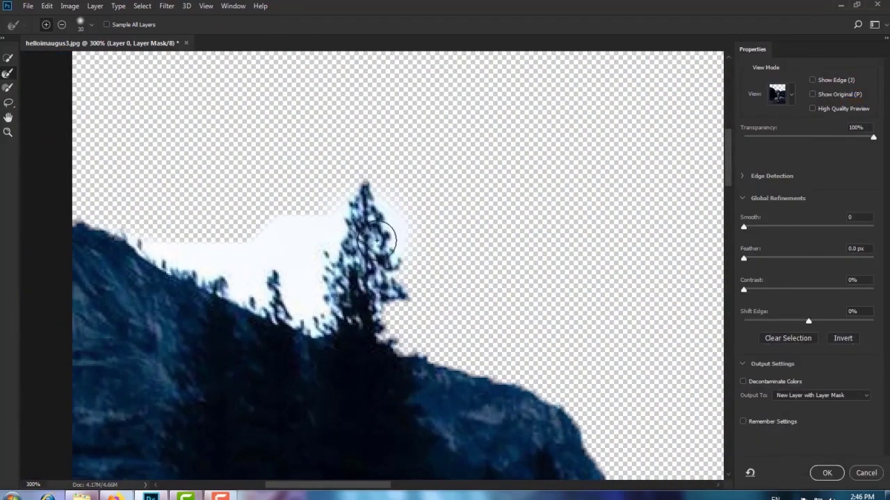
key("bracketright")
mouse_move(381, 240)
left_mouse_down()
mouse_move(358, 299)
mouse_move(326, 237)
left_mouse_up()
key("bracketleft")
key("bracketleft")
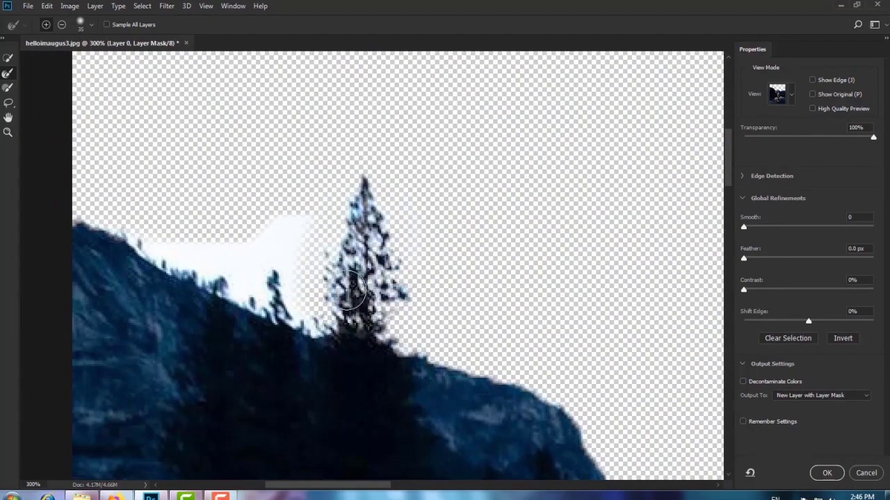
left_click(827, 473)
Step: Paint black on the mask with a small brush over leftover white sky by the ridge and small peak
key("ctrl+plus")
left_click_drag(264, 155, 464, 205)
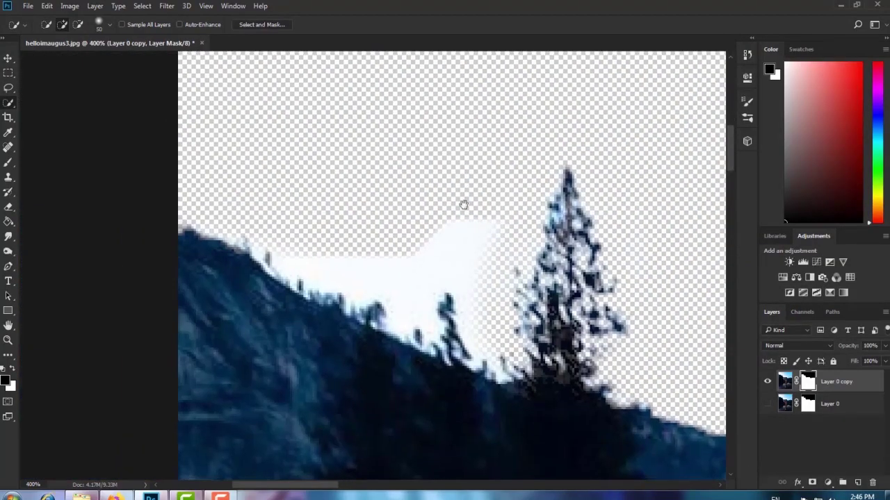
key("b")
key("bracketleft")
key("bracketleft")
mouse_move(461, 254)
left_mouse_down()
mouse_move(383, 239)
mouse_move(393, 276)
mouse_move(315, 256)
mouse_move(445, 274)
mouse_move(425, 284)
mouse_move(344, 283)
left_mouse_up()
key("bracketleft")
key("bracketleft")
key("bracketleft")
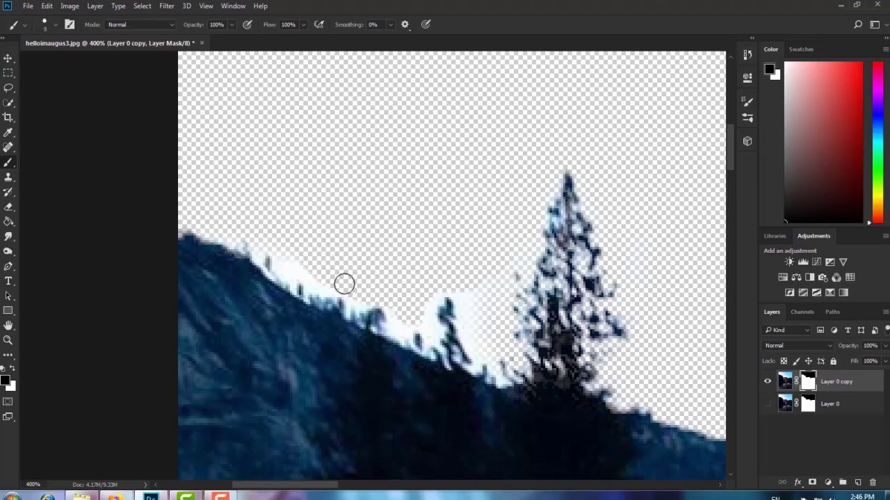
mouse_move(451, 307)
left_mouse_down()
mouse_move(482, 322)
mouse_move(411, 326)
mouse_move(266, 257)
mouse_move(395, 324)
mouse_move(326, 287)
mouse_move(358, 298)
left_mouse_up()
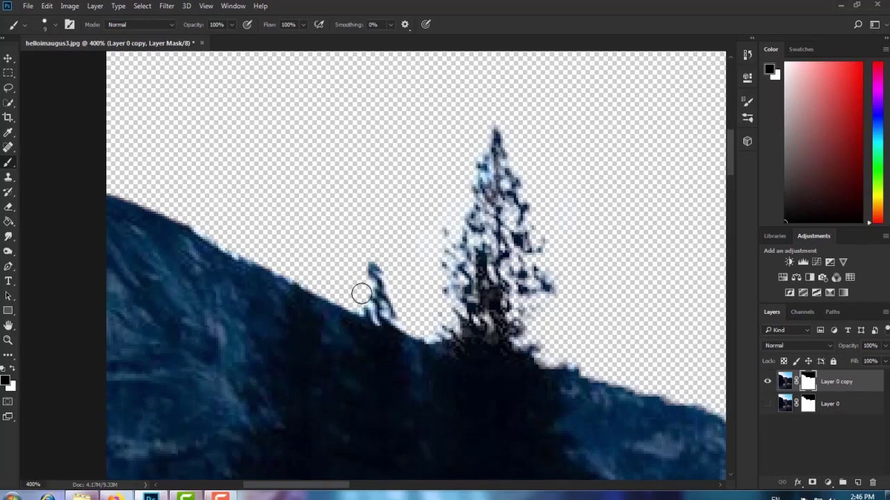
scroll(360, 293, "down", 3)
scroll(356, 296, "down", 1)
scroll(351, 299, "down", 1)
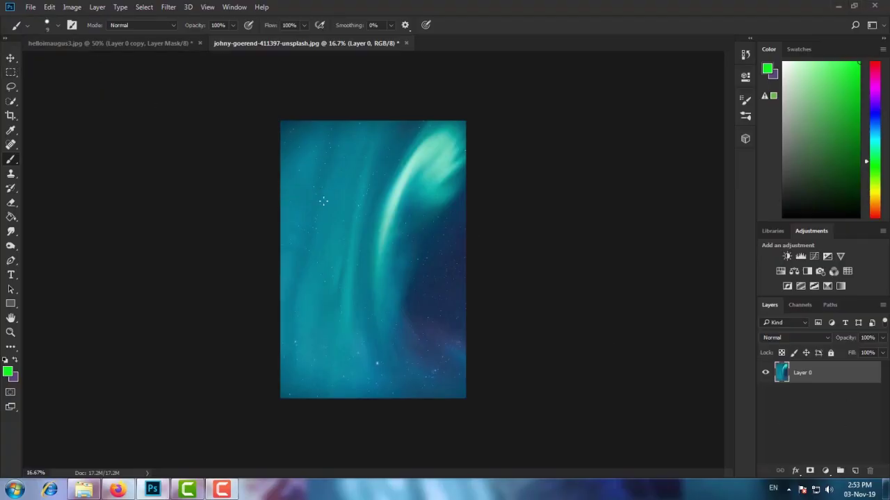
Step: Copy the aurora image into the composite and place its layer beneath the masked landscape
left_click(11, 60)
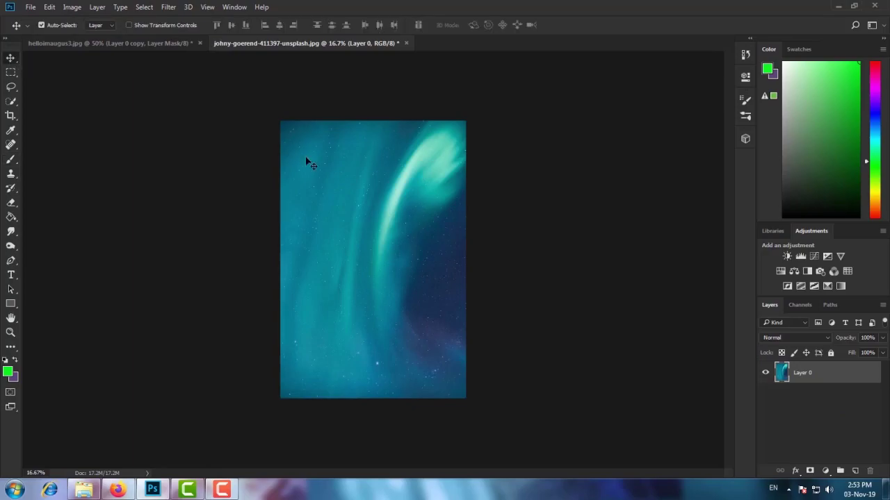
left_click_drag(327, 198, 393, 148)
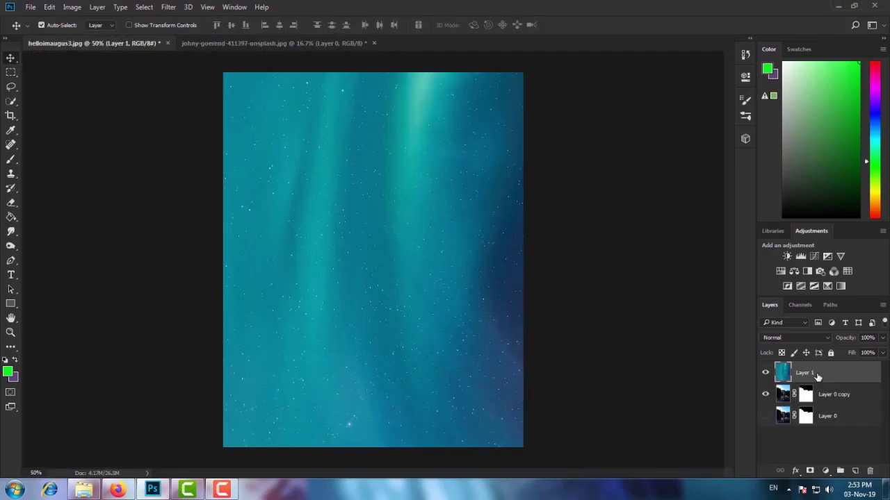
left_click_drag(817, 375, 820, 403)
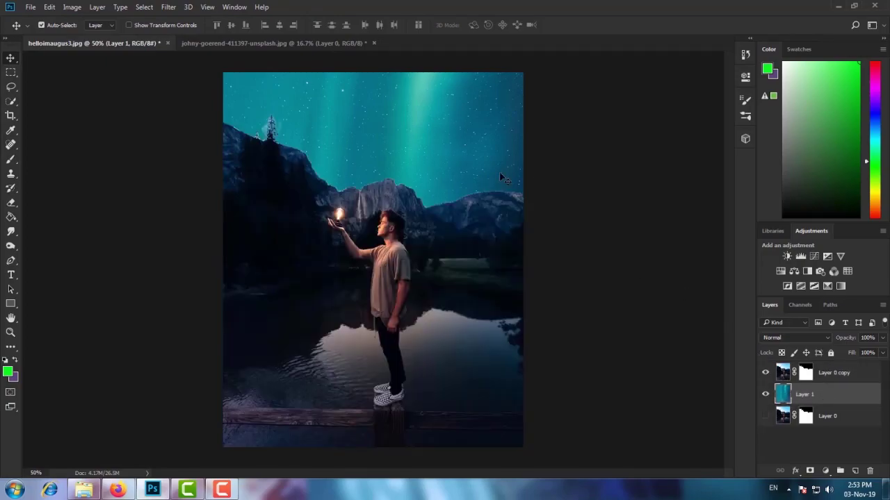
Step: Shift the aurora layer to the right with Free Transform and apply it
key("ctrl+t")
mouse_move(432, 177)
left_mouse_down()
mouse_move(498, 179)
mouse_move(442, 242)
left_mouse_up()
key("ctrl+minus")
key("ctrl+minus")
key("ctrl+minus")
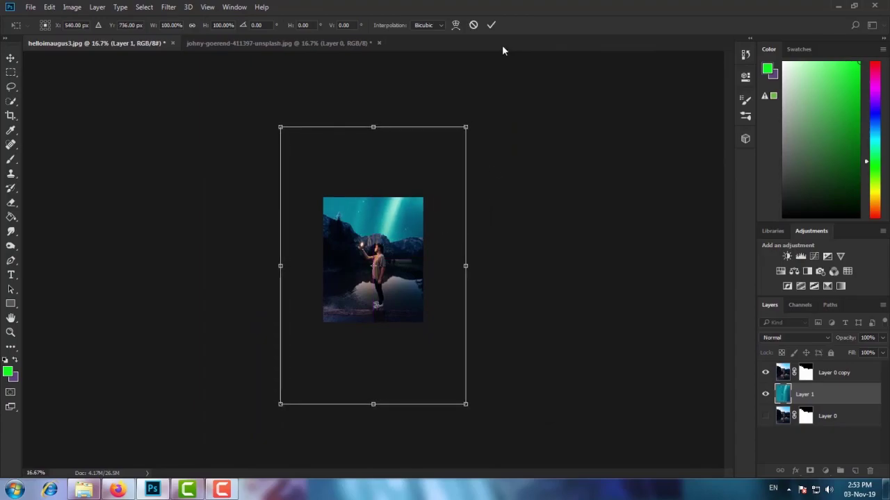
left_click(492, 25)
key("ctrl+plus")
key("ctrl+plus")
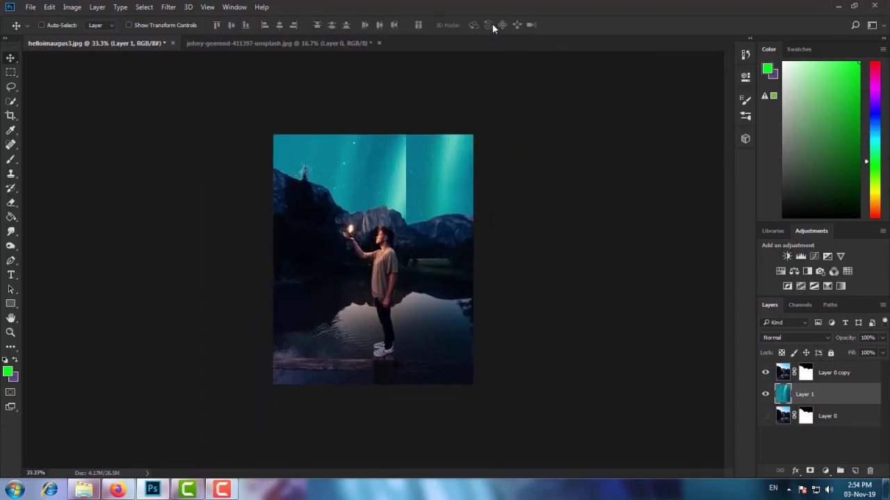
key("ctrl+plus")
Step: Scale the aurora to about 66%, tilt it about 4° clockwise, and position it over the sky
key("ctrl+t")
key("ctrl+minus")
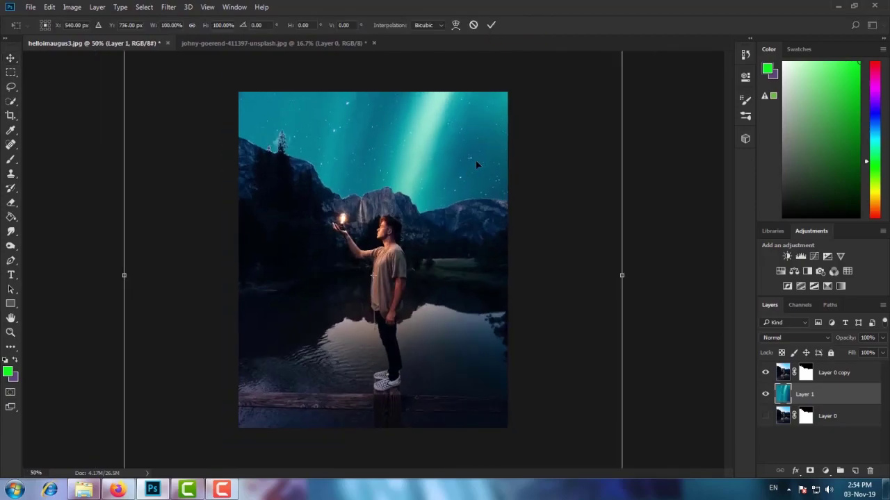
key("ctrl+minus")
left_click_drag(511, 60, 460, 133)
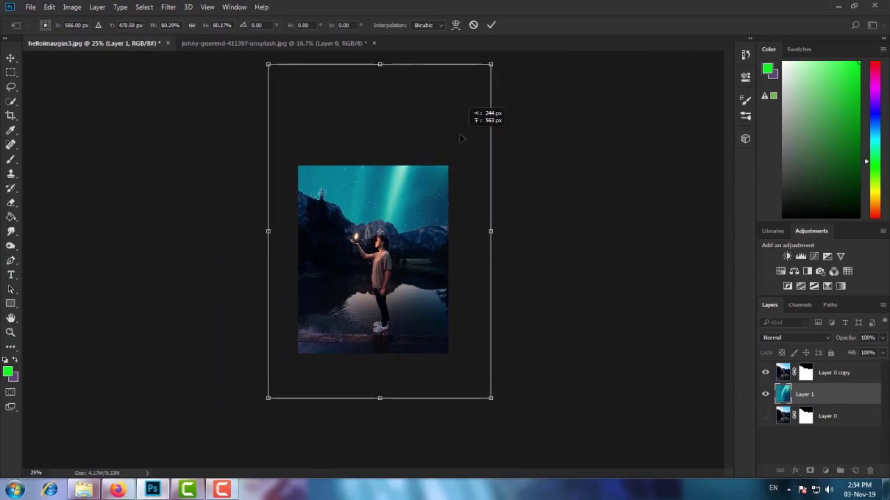
left_click_drag(491, 406, 451, 338)
left_click_drag(425, 302, 434, 310)
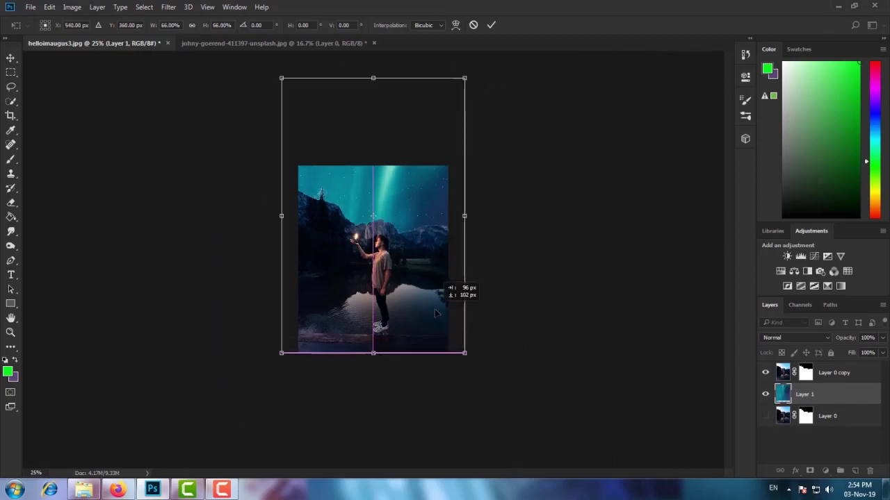
left_click_drag(549, 268, 560, 288)
left_click_drag(417, 276, 426, 290)
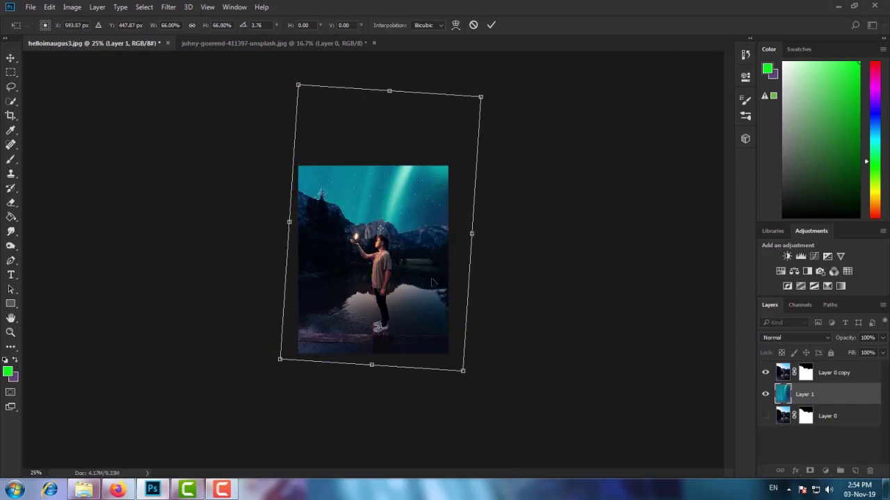
left_click(491, 26)
key("ctrl+plus")
key("ctrl+plus")
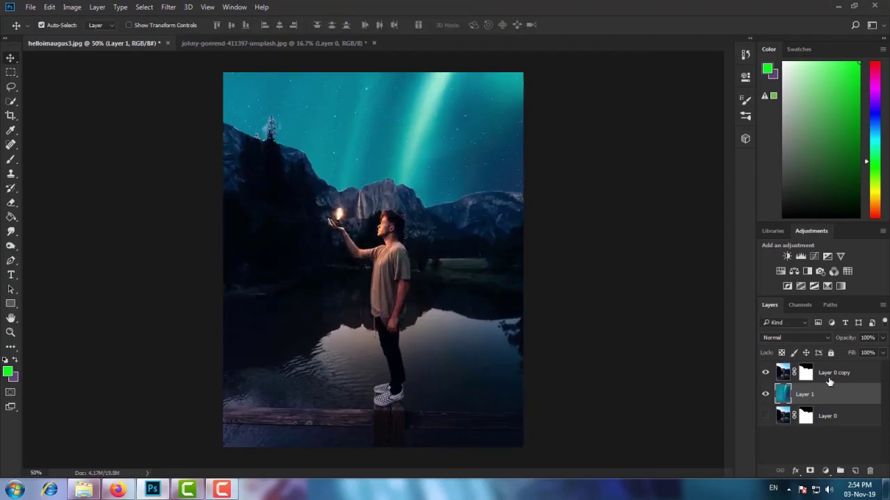
Step: Target the landscape layer's mask and set up a soft round brush at 37% flow
left_click(804, 373)
key("ctrl+plus")
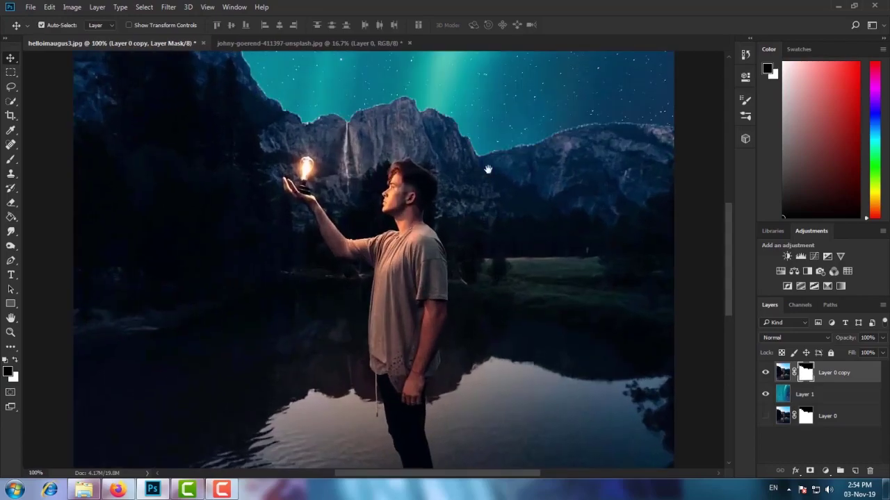
left_click_drag(488, 170, 422, 312)
key("ctrl+plus")
key("ctrl+plus")
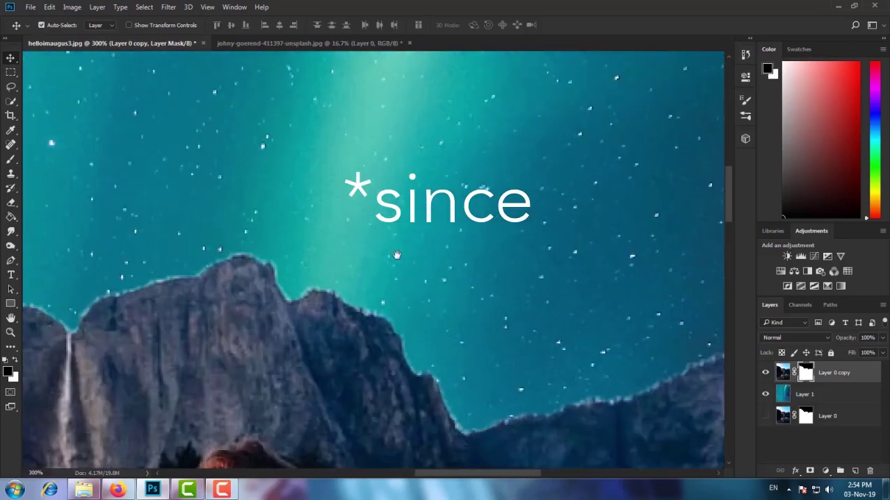
key("b")
right_click(351, 256)
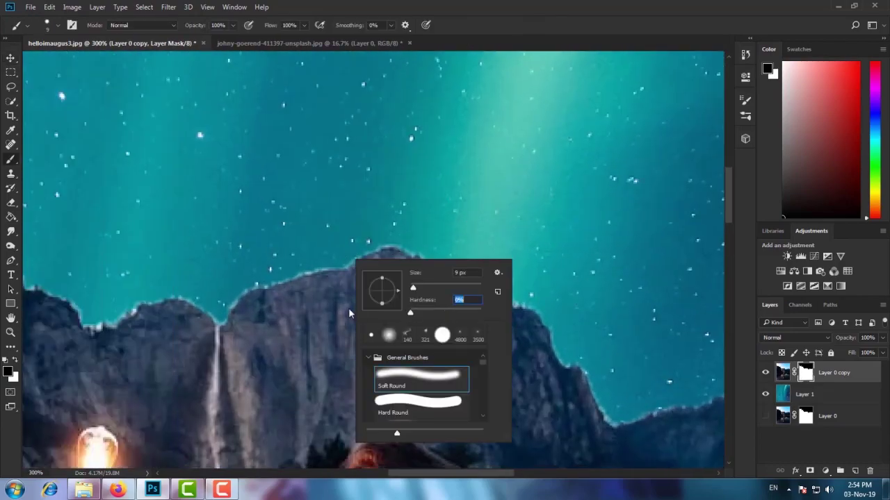
key("Return")
key("ctrl+plus")
key("ctrl+plus")
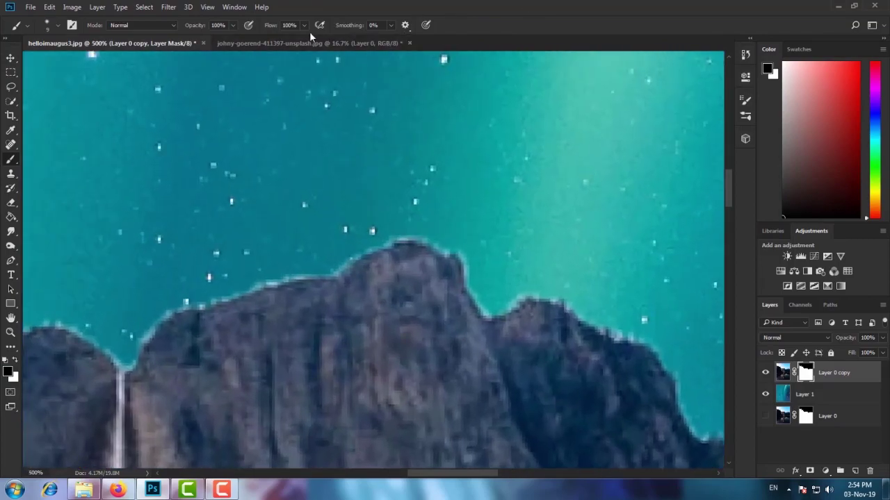
left_click_drag(275, 40, 270, 40)
Step: Paint black along the mountain ridge edge to remove the pale fringe
left_click_drag(328, 228, 488, 148)
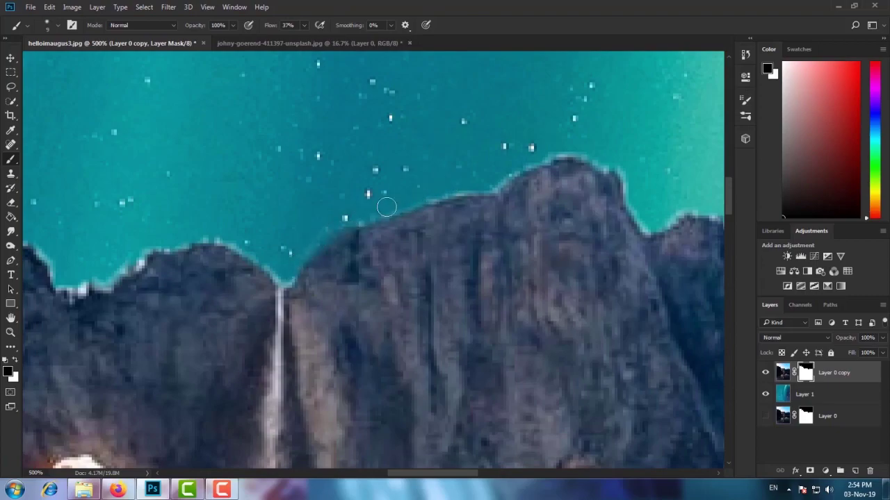
left_click_drag(457, 174, 399, 180)
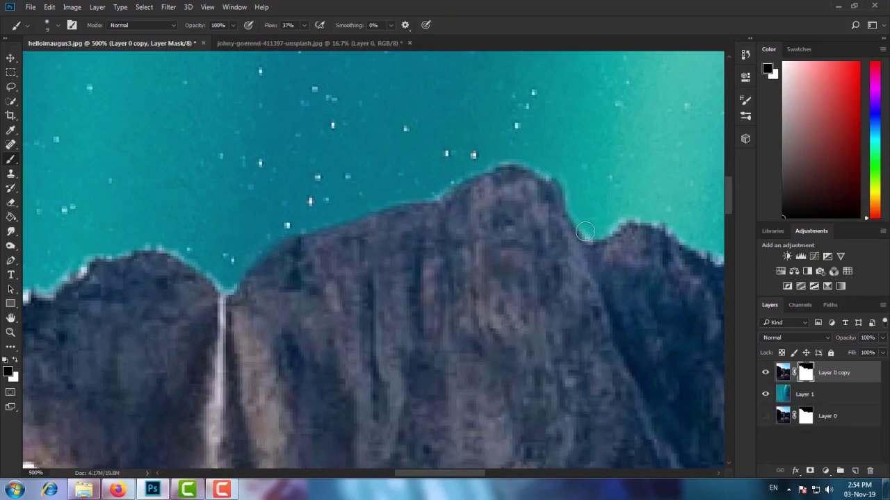
left_click_drag(468, 207, 344, 181)
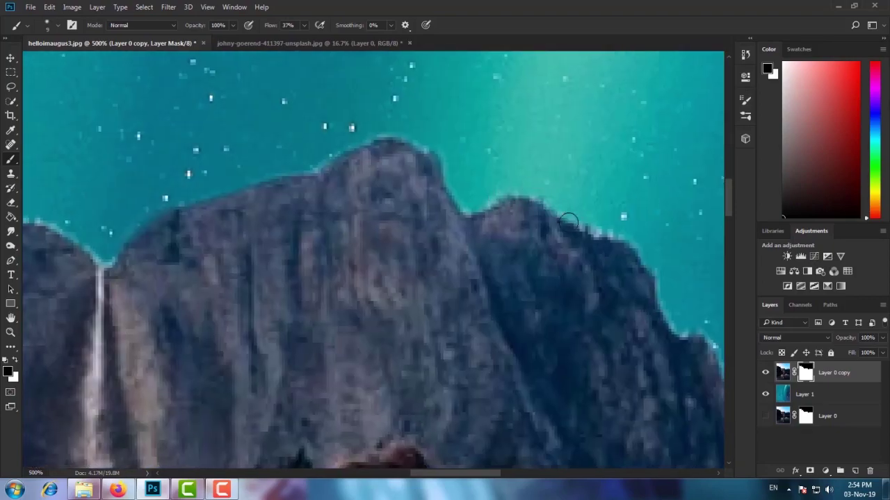
left_click_drag(621, 236, 501, 211)
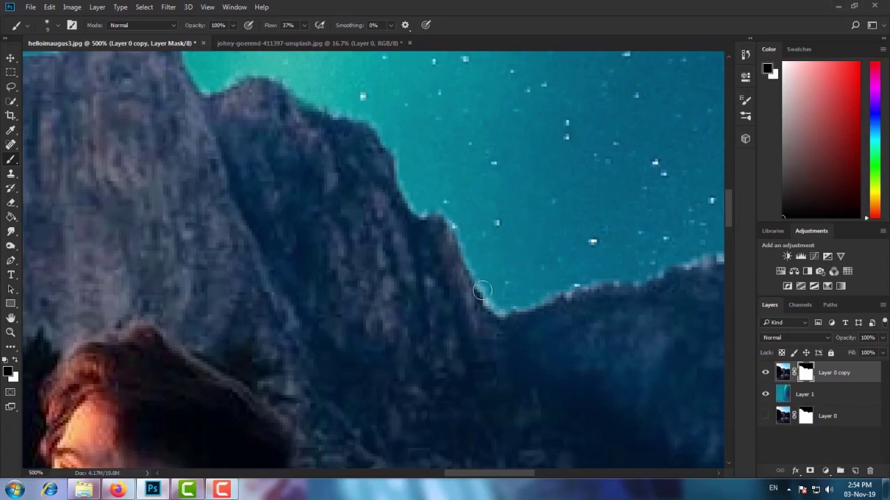
left_click_drag(660, 258, 538, 255)
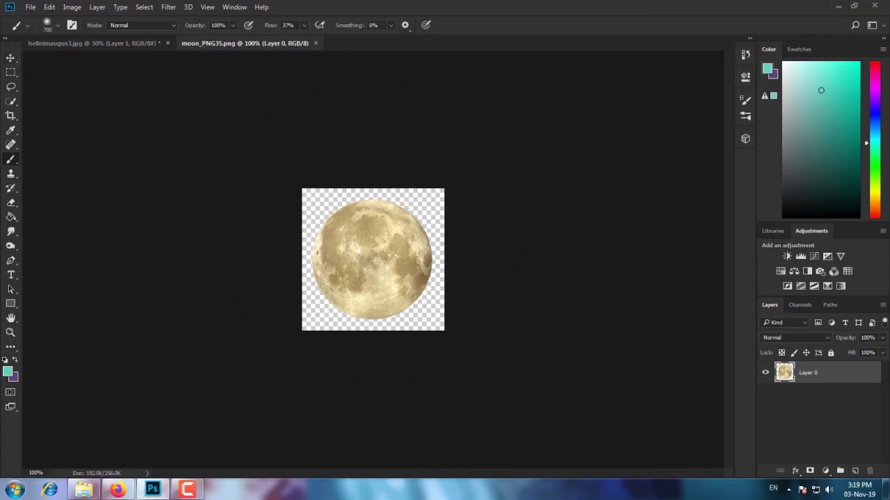
Step: Copy the moon into the composite above the landscape and name its layer moon
left_click(10, 58)
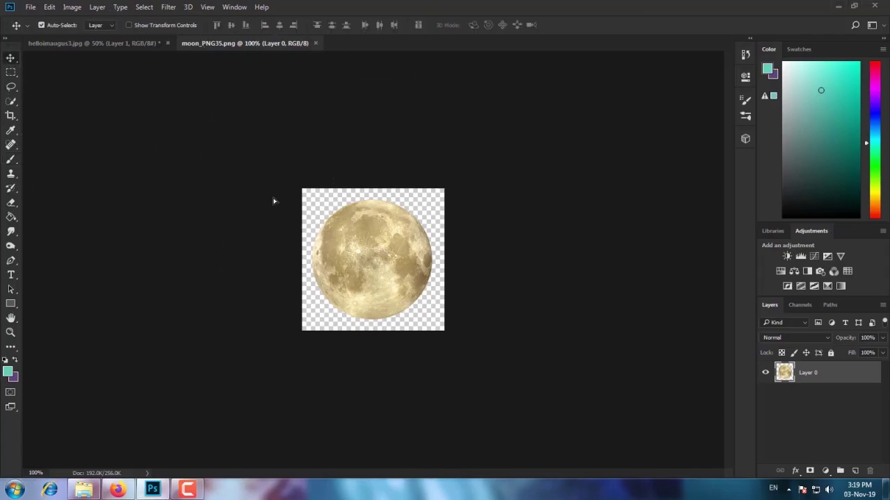
mouse_move(274, 202)
left_mouse_down()
mouse_move(296, 146)
mouse_move(311, 164)
left_mouse_up()
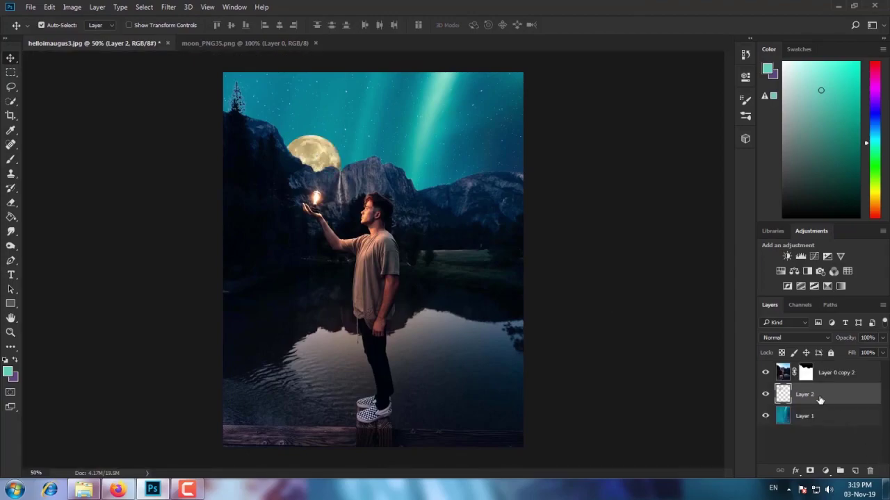
mouse_move(820, 400)
left_mouse_down()
mouse_move(826, 364)
mouse_move(815, 377)
left_mouse_up()
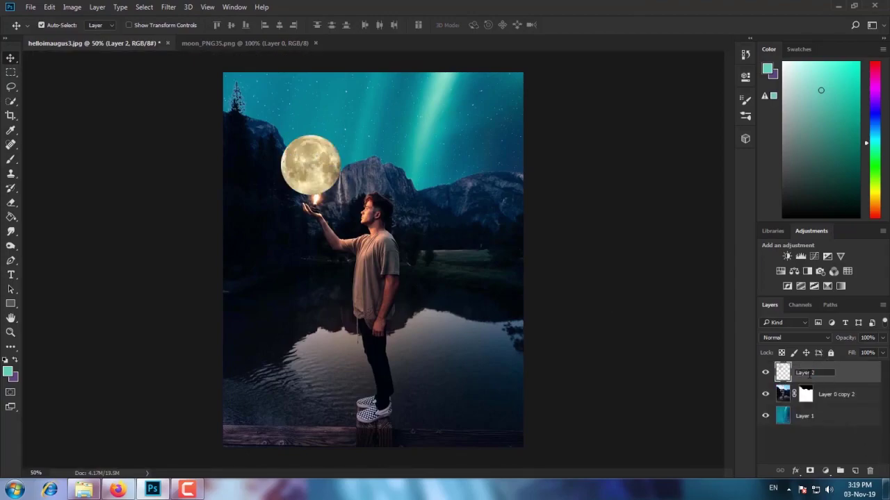
type("moon")
key("Return")
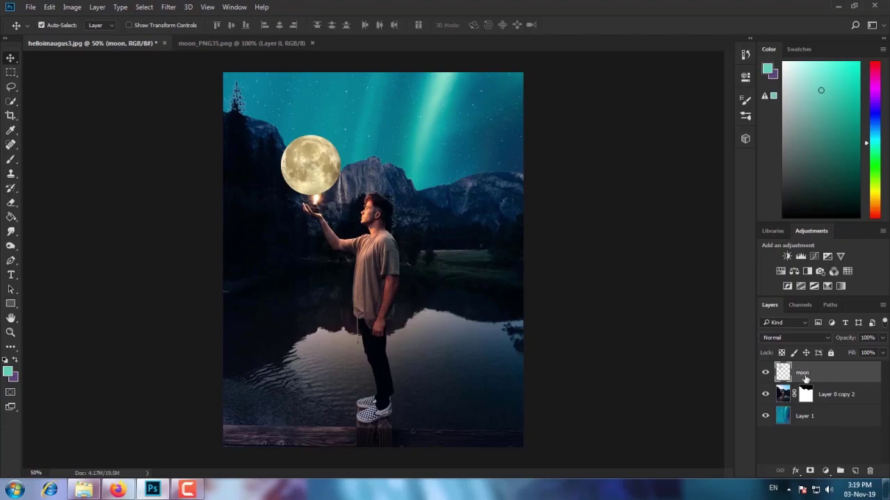
Step: Shrink the moon to about half size, tilt it about 16°, and move it over the palm
key("ctrl+plus")
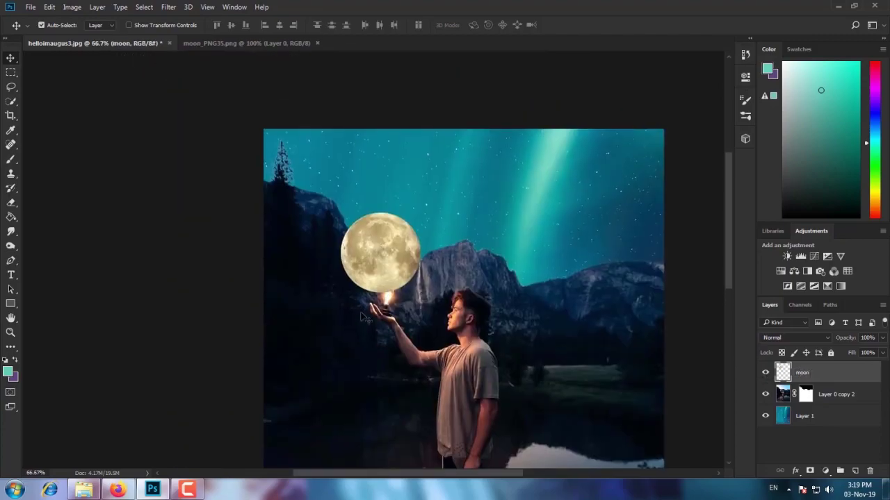
key("ctrl+plus")
key("ctrl+t")
left_click_drag(522, 307, 522, 329)
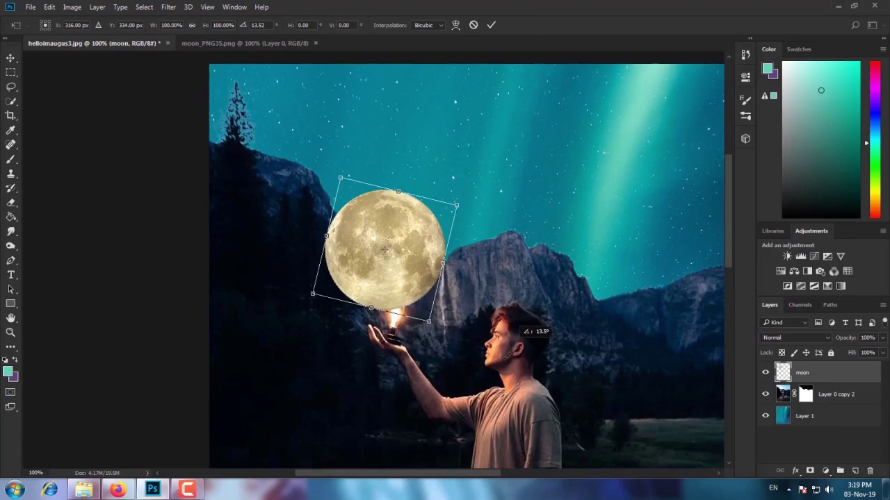
left_click_drag(390, 280, 421, 310)
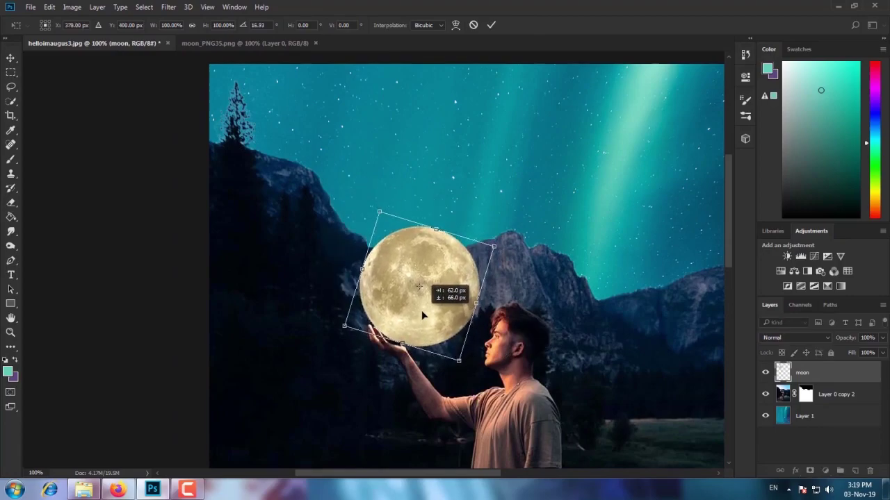
left_click_drag(494, 246, 434, 282)
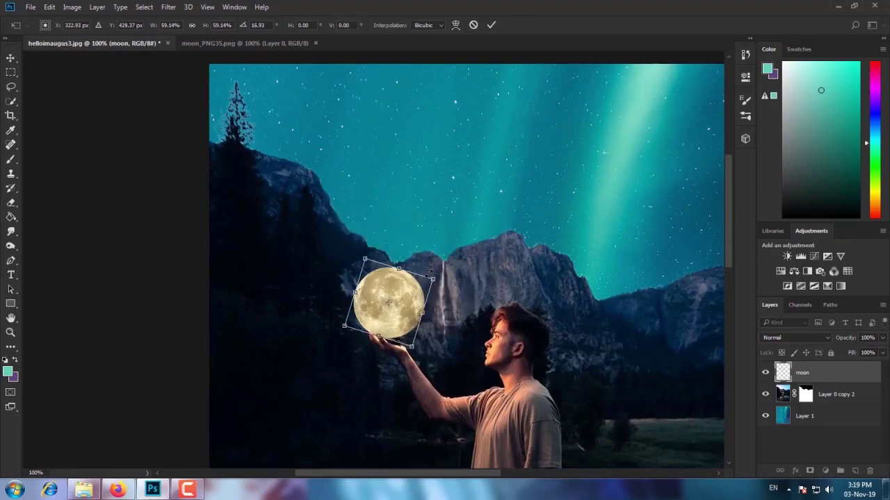
left_click_drag(491, 280, 493, 291)
left_click_drag(392, 304, 394, 300)
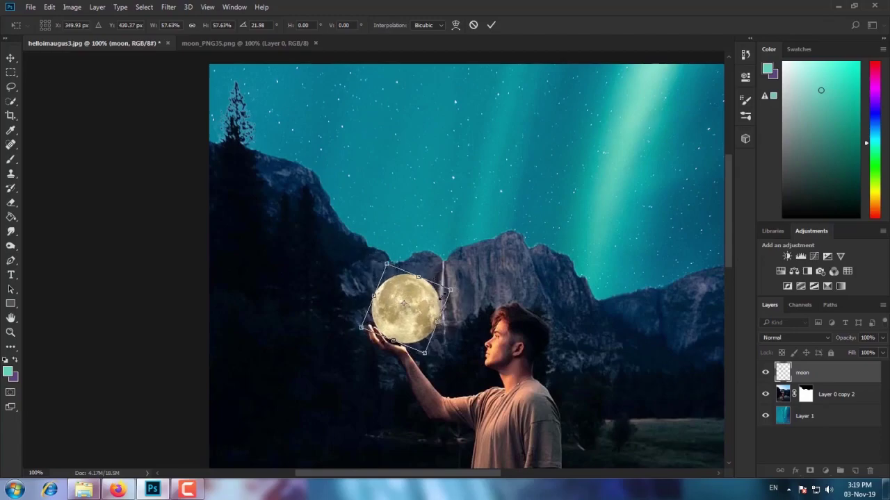
mouse_move(456, 288)
left_mouse_down()
mouse_move(419, 308)
mouse_move(437, 301)
mouse_move(406, 328)
left_mouse_up()
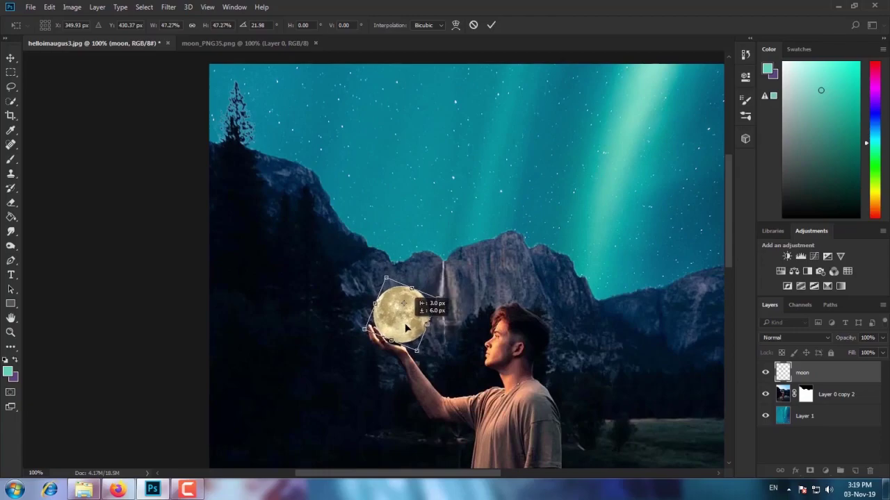
left_click(491, 25)
Step: Retransform the moon to about a 24° tilt and nudge it into the palm
key("ctrl+plus")
key("ctrl+plus")
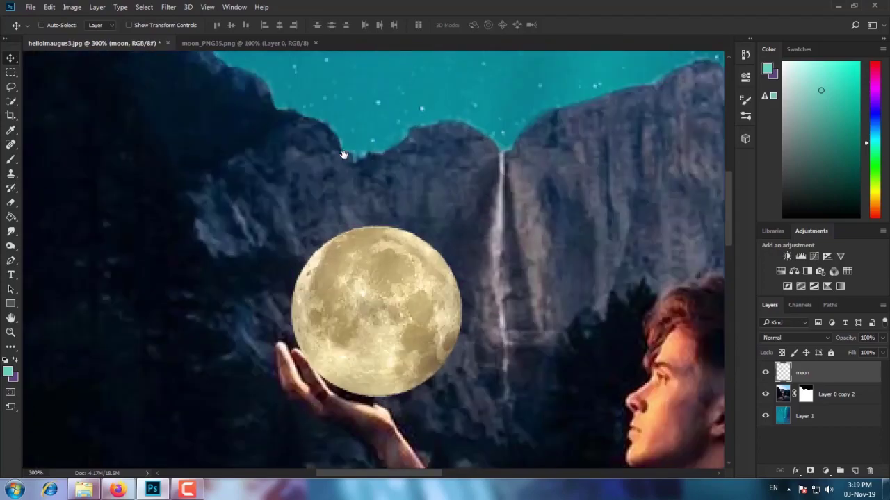
left_click_drag(366, 231, 361, 236)
key("ctrl+t")
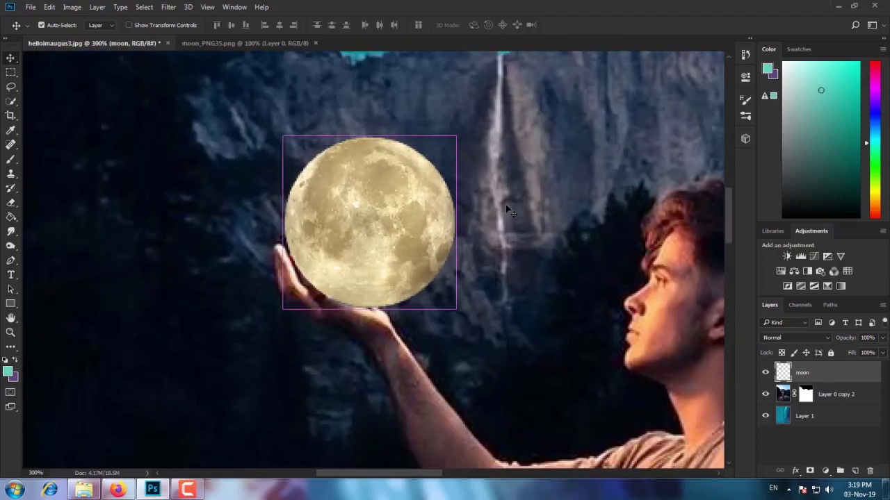
left_click_drag(505, 205, 518, 245)
left_click_drag(405, 262, 420, 267)
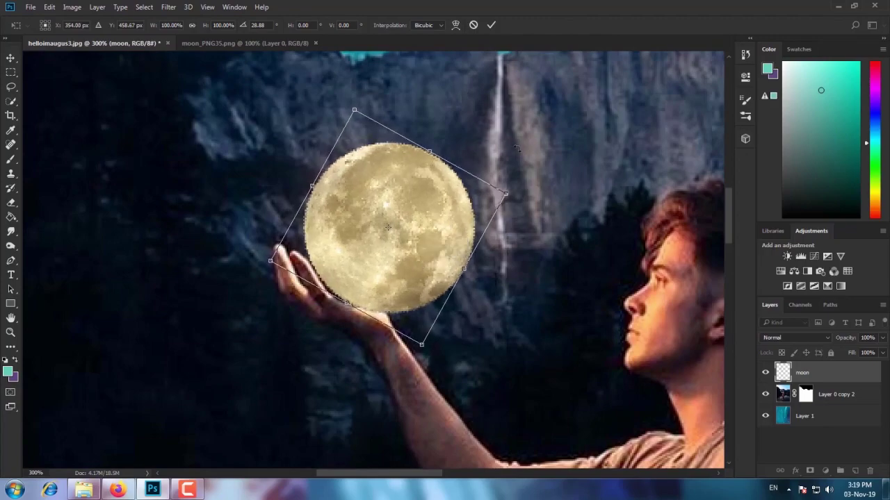
left_click_drag(516, 148, 466, 163)
left_click_drag(419, 199, 415, 195)
Step: Commit the moon's placement, then duplicate Layer 0 copy 2 and convert the copy to a smart object
left_click(488, 25)
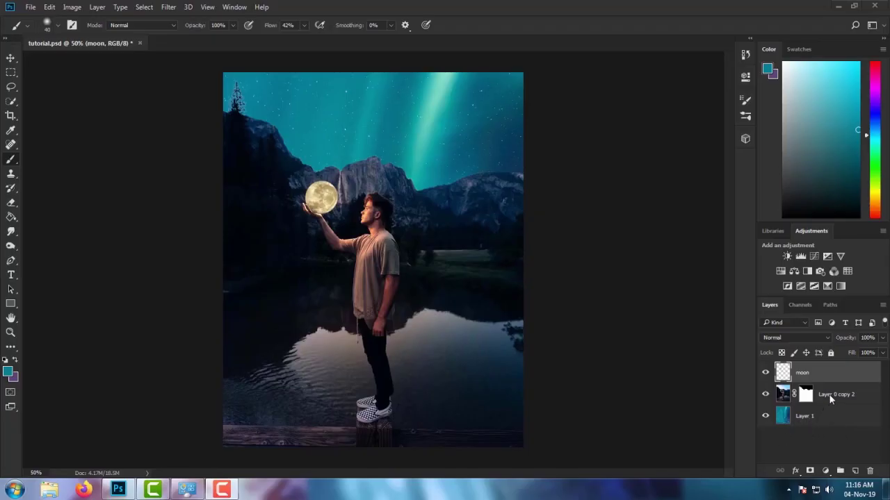
left_click(834, 394)
key("ctrl+j")
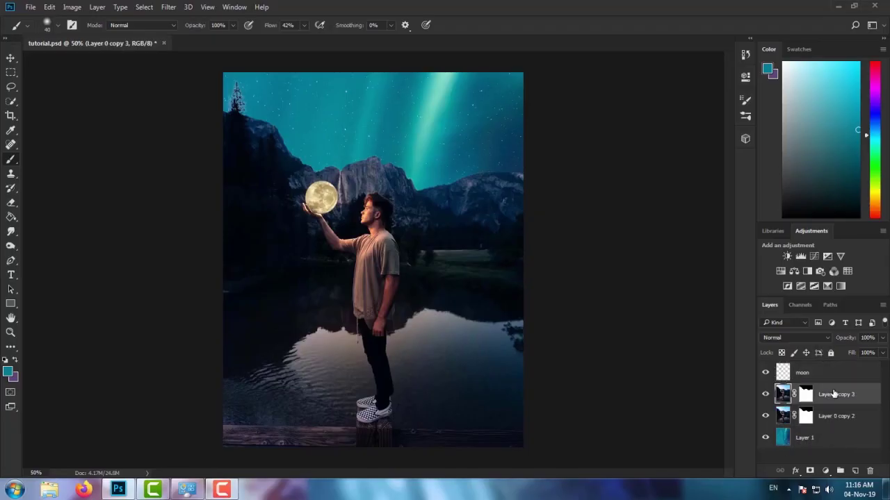
right_click(834, 394)
left_click(624, 203)
Step: Quick-select the man from head to shoes plus his raised arm and hand, excluding the moon
left_click(7, 101)
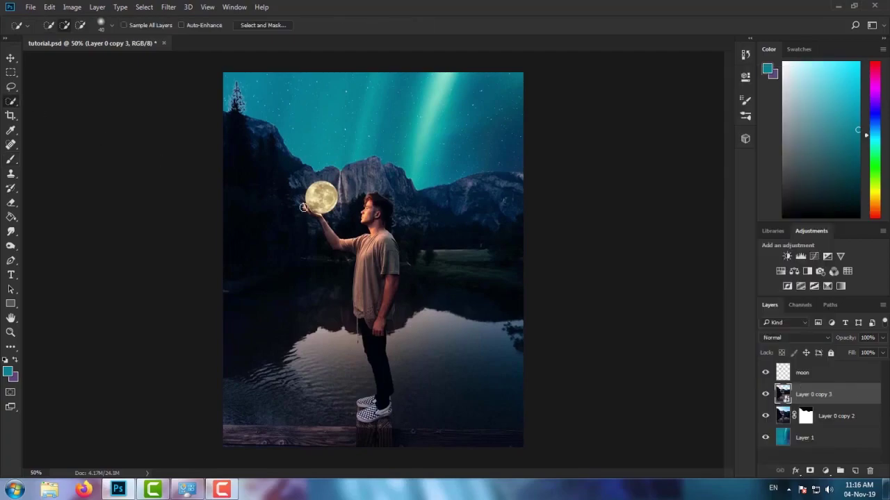
key("ctrl+plus")
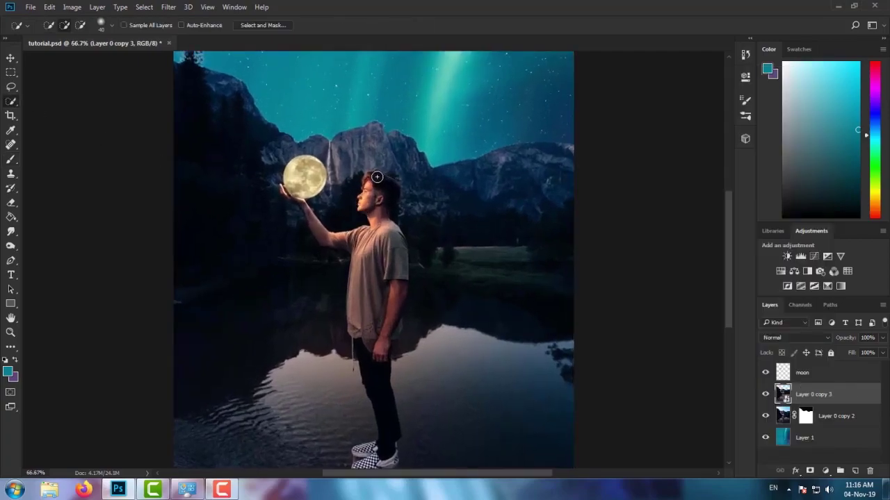
mouse_move(370, 271)
left_mouse_down()
mouse_move(375, 202)
mouse_move(371, 347)
mouse_move(379, 356)
left_mouse_up()
scroll(368, 313, "down", 4)
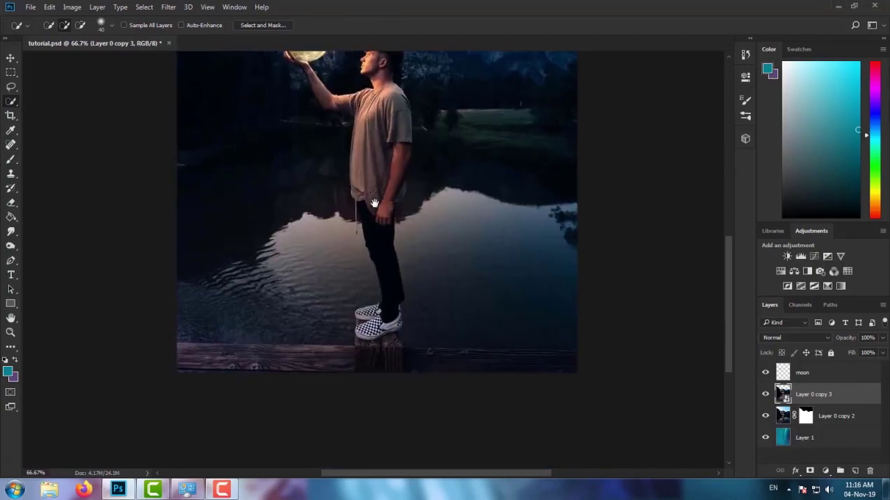
left_click_drag(390, 306, 385, 322)
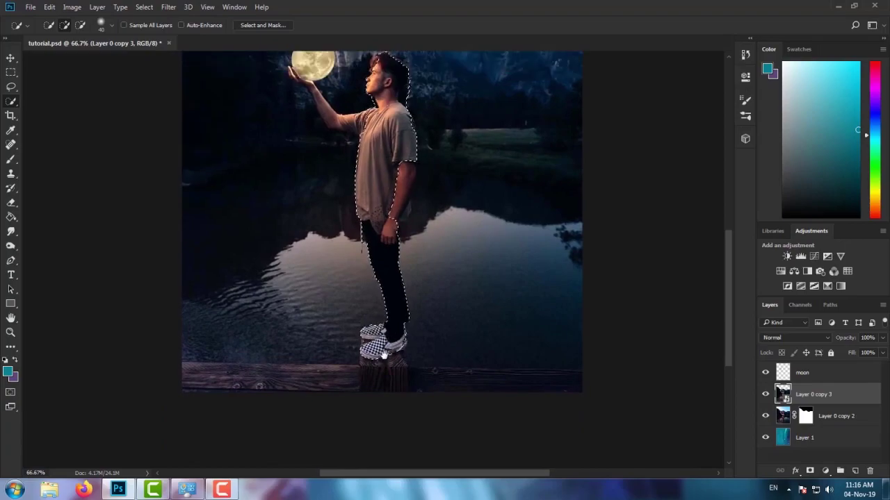
left_click_drag(384, 355, 403, 437)
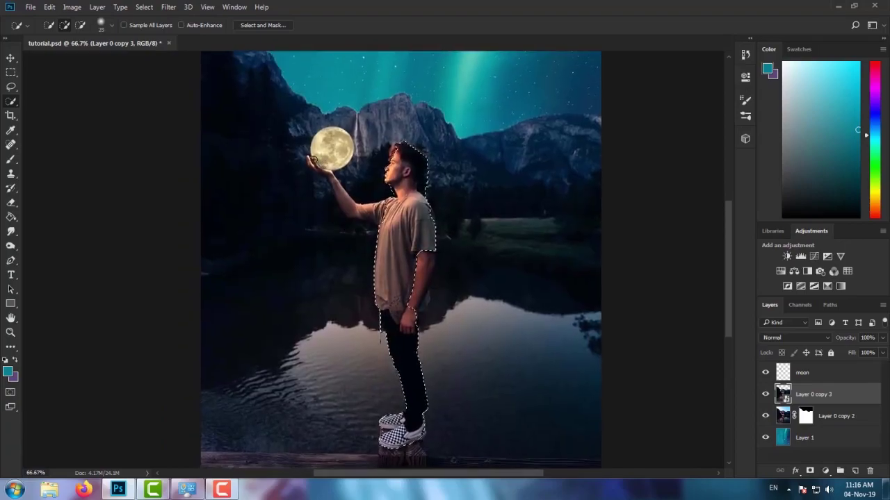
left_click_drag(321, 167, 373, 216)
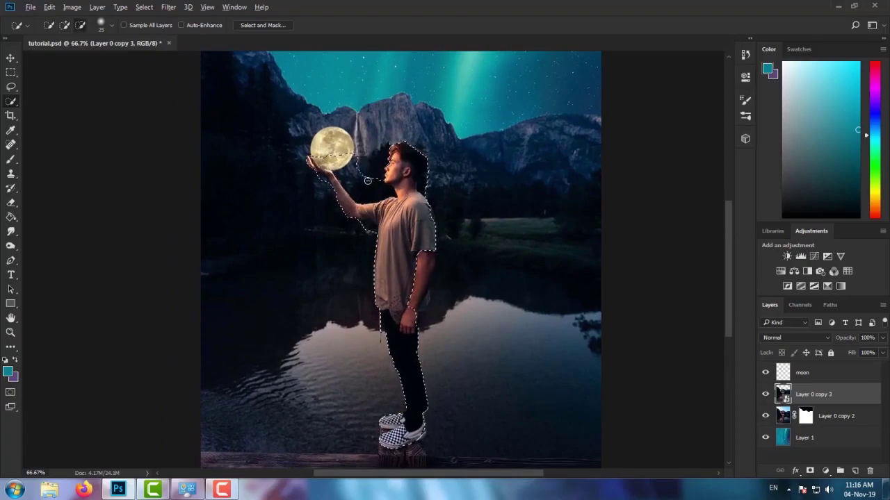
left_click_drag(368, 156, 331, 148, "alt")
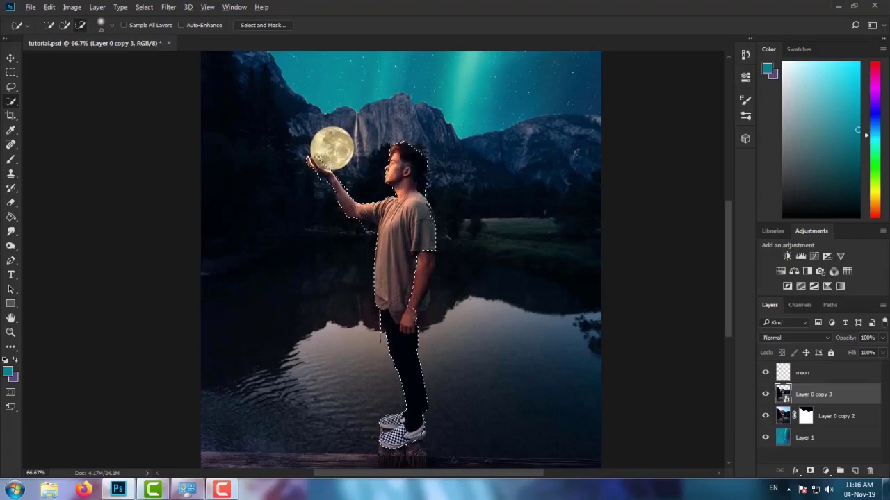
left_click_drag(419, 256, 415, 288, "alt")
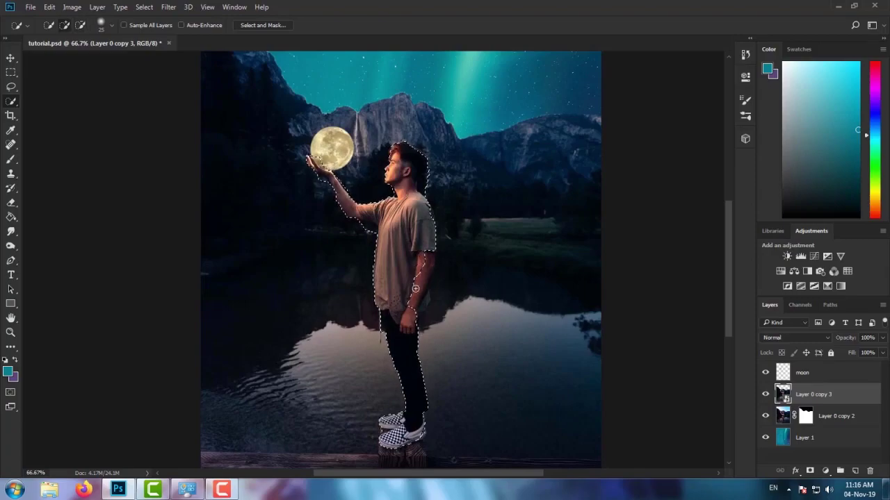
key("ctrl+z")
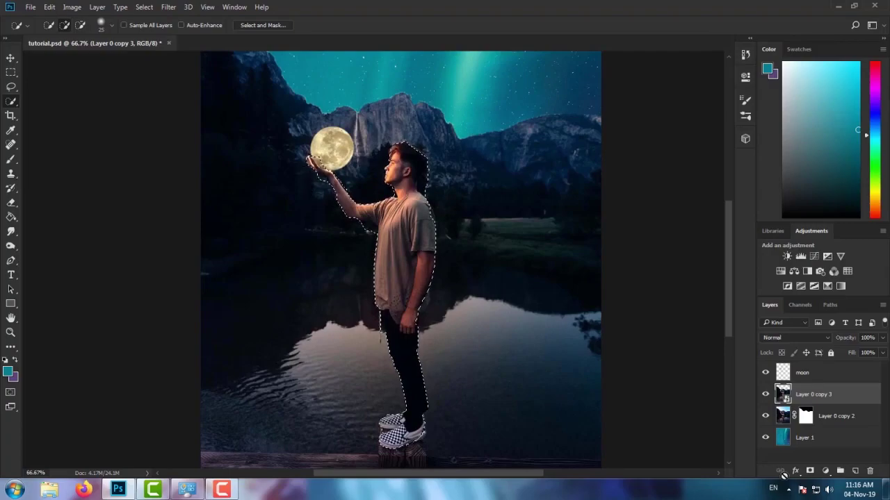
Step: Mask the copy to the man, move it above the moon, and rename it person
left_click(809, 471)
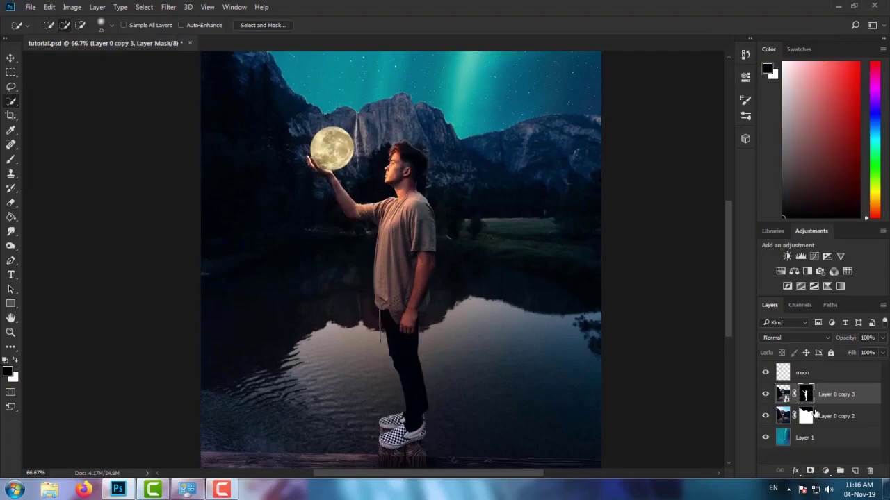
left_click_drag(822, 394, 833, 372)
double_click(833, 373)
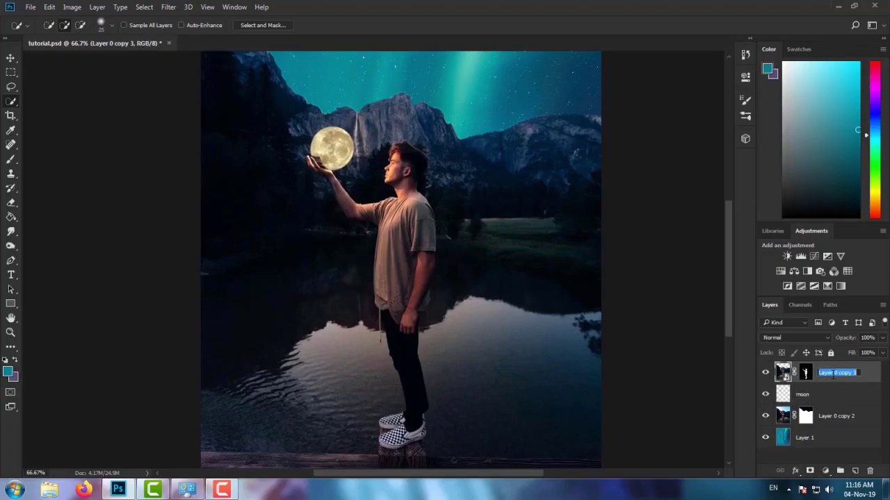
type("person")
key("Return")
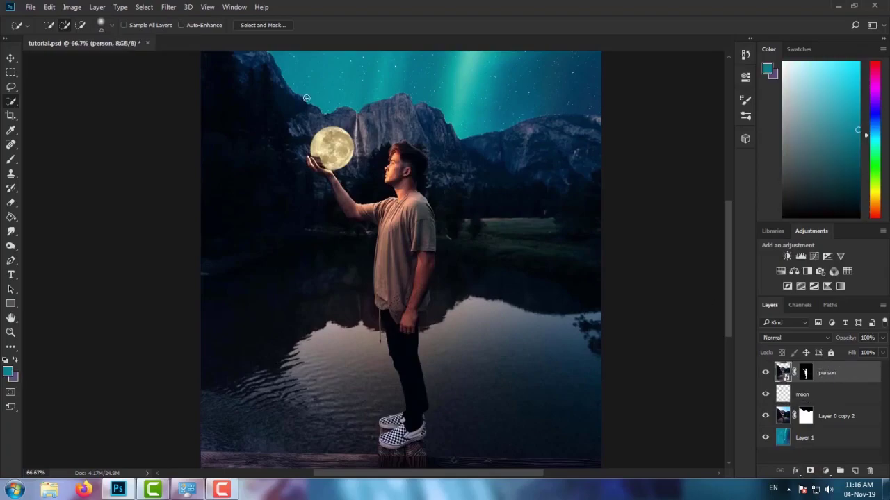
Step: Paint the person mask with a small brush to clear the dark patch over the moon's edge
scroll(403, 244, "up", 5, "alt")
key("ctrl+backslash")
mouse_move(174, 62)
left_mouse_down()
mouse_move(327, 274)
mouse_move(487, 278)
left_mouse_up()
key("b")
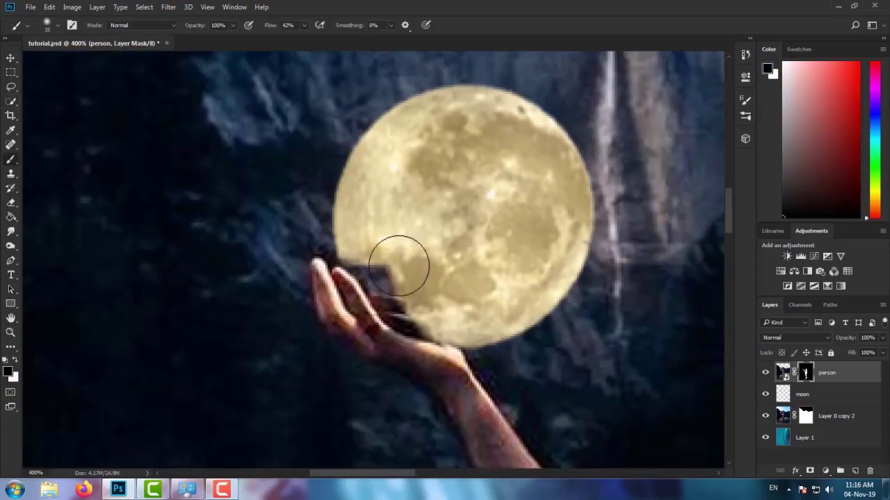
key("bracketleft")
key("bracketleft")
mouse_move(375, 274)
left_mouse_down()
mouse_move(428, 334)
mouse_move(351, 268)
mouse_move(382, 313)
left_mouse_up()
Step: Add a Hue/Saturation adjustment clipped to the person layer
key("ctrl+2")
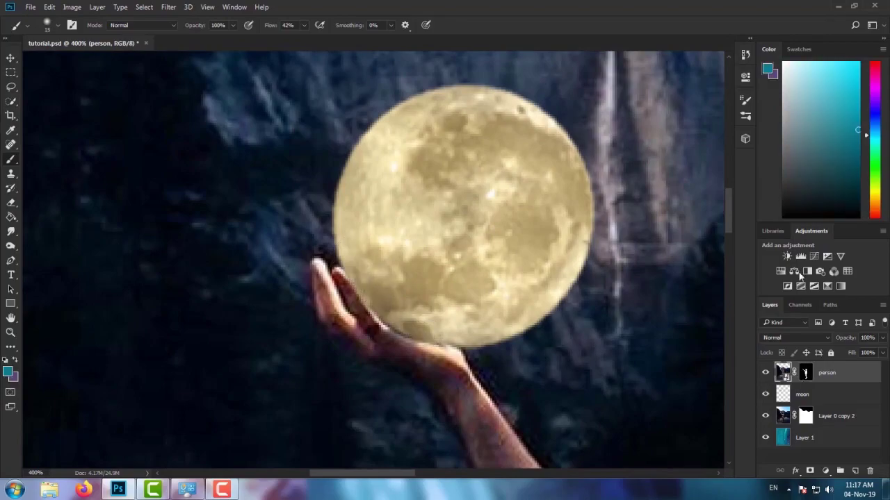
left_click(781, 271)
key("ctrl+minus")
key("ctrl+minus")
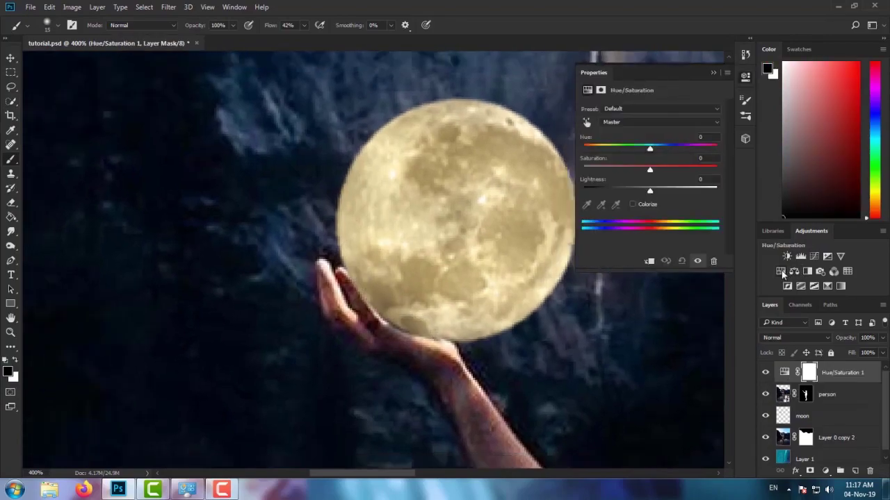
key("ctrl+minus")
key("ctrl+minus")
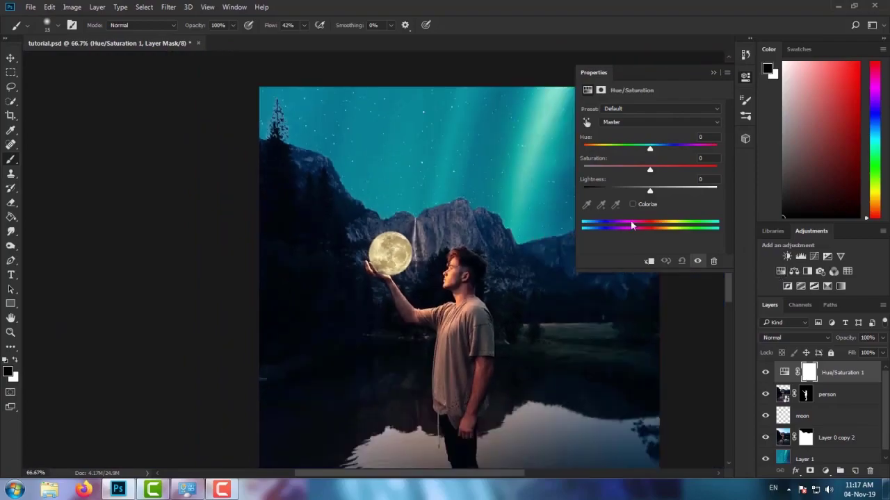
left_click(648, 261)
key("ctrl+minus")
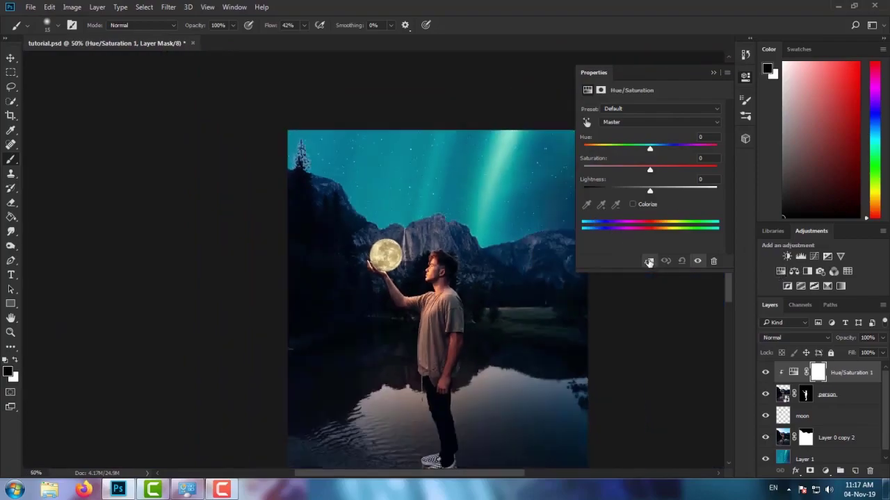
Step: Set the Hue to +10 and Lightness to -4, then close the Properties panel
left_click_drag(649, 148, 656, 150)
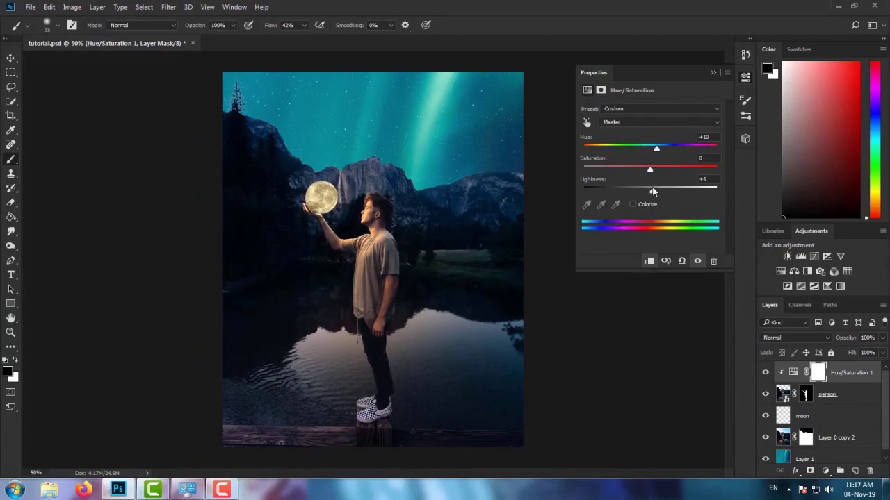
left_click_drag(652, 192, 647, 192)
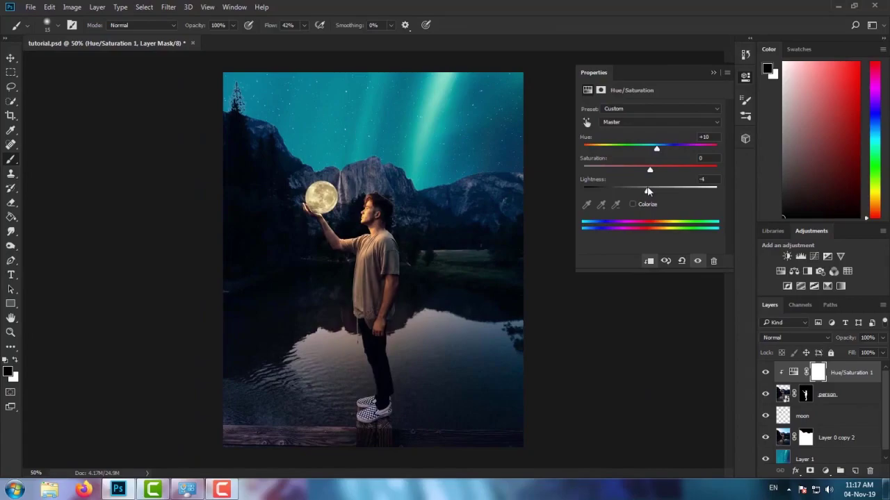
left_click(712, 72)
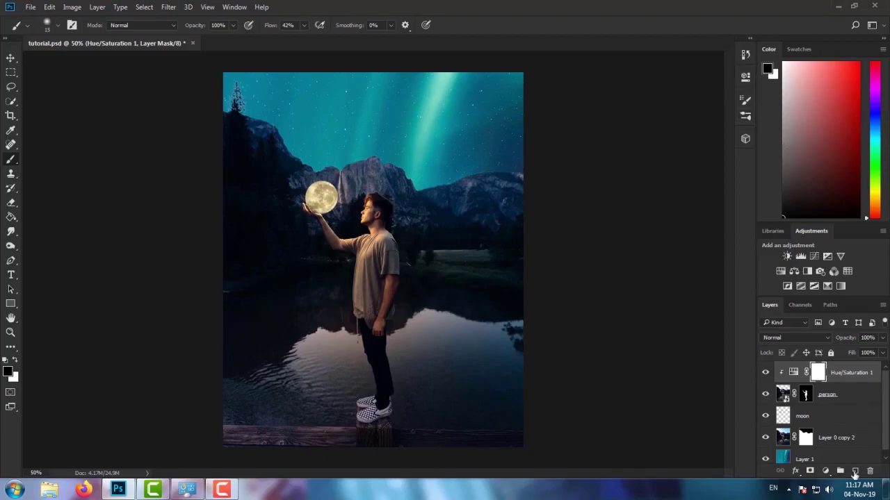
Step: Add a layer named color above Layer 0 copy 2, paint sampled cyan over the mountains, set Soft Light
left_click(856, 417)
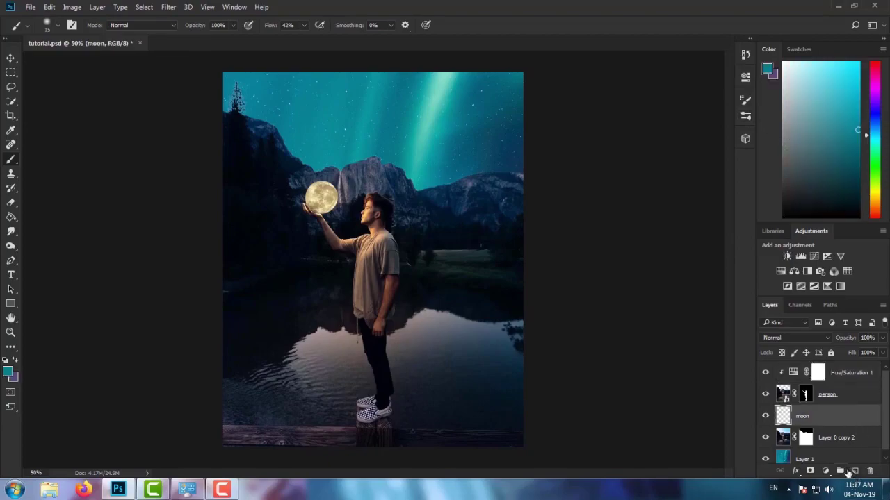
left_click(867, 445)
left_click(856, 471)
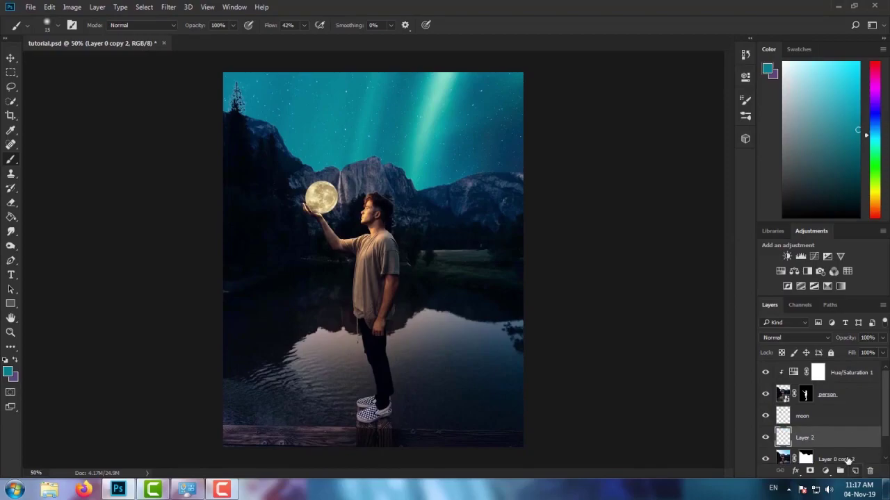
double_click(805, 438)
type("c")
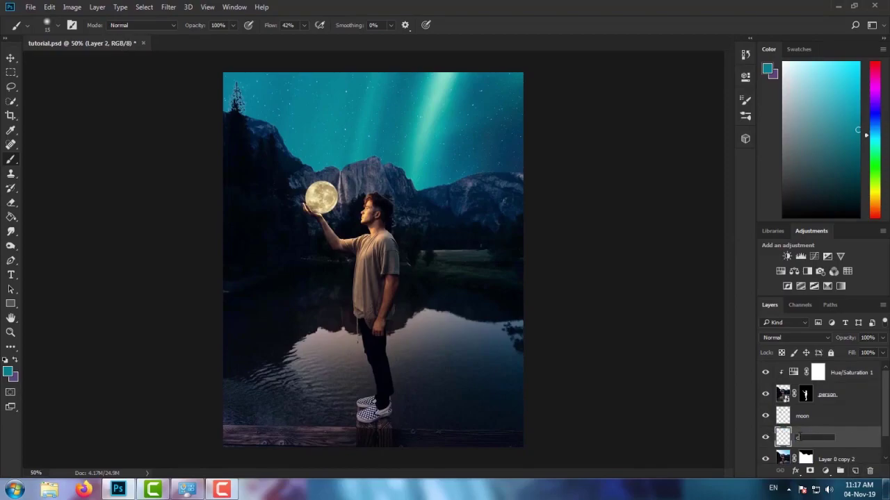
type("olor")
key("Return")
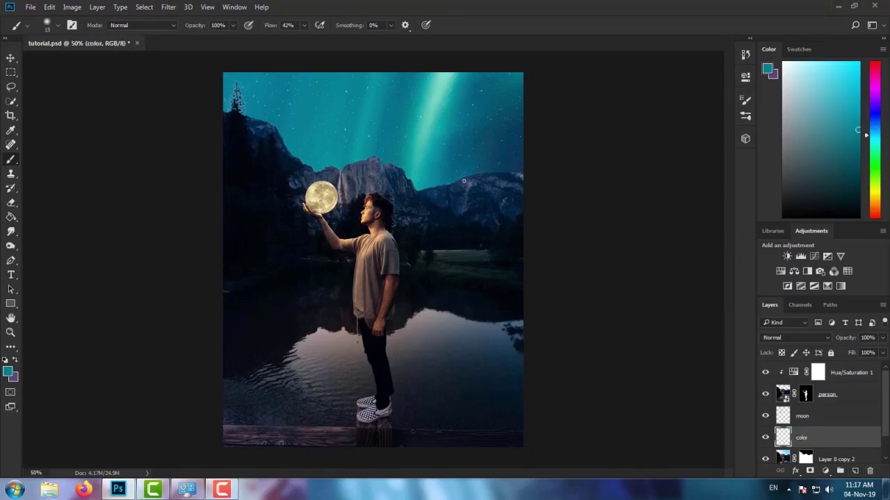
left_click_drag(464, 181, 430, 148)
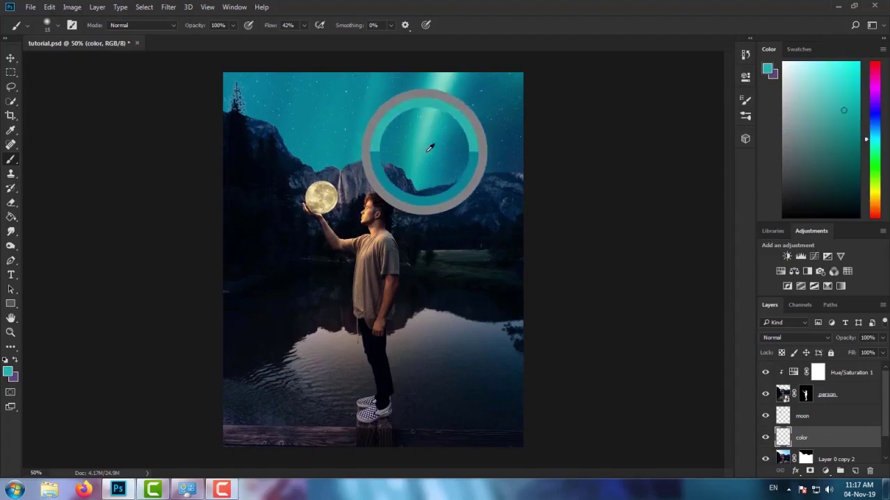
mouse_move(528, 215)
left_mouse_down()
mouse_move(477, 222)
mouse_move(314, 203)
mouse_move(253, 173)
mouse_move(217, 139)
mouse_move(264, 171)
mouse_move(396, 209)
left_mouse_up()
left_click(792, 338)
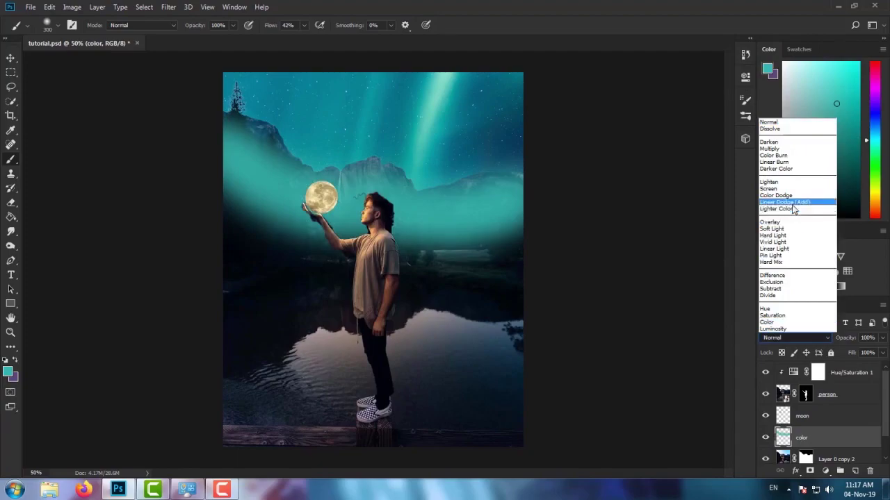
left_click(771, 228)
Step: Add Layer 2 below color, paint cyan across the lake water, and set it to Soft Light
left_click(859, 470, "ctrl")
key("bracketright")
key("bracketright")
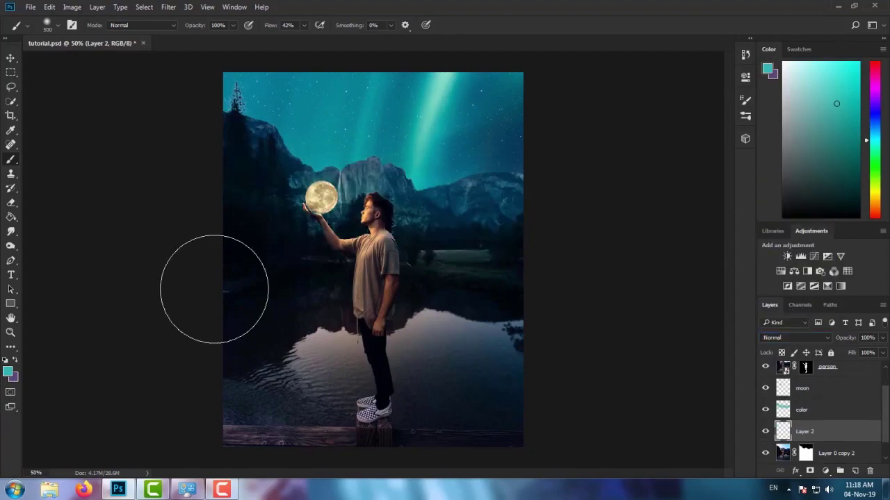
mouse_move(159, 288)
left_mouse_down()
mouse_move(481, 357)
mouse_move(261, 371)
mouse_move(472, 330)
left_mouse_up()
left_click(794, 337)
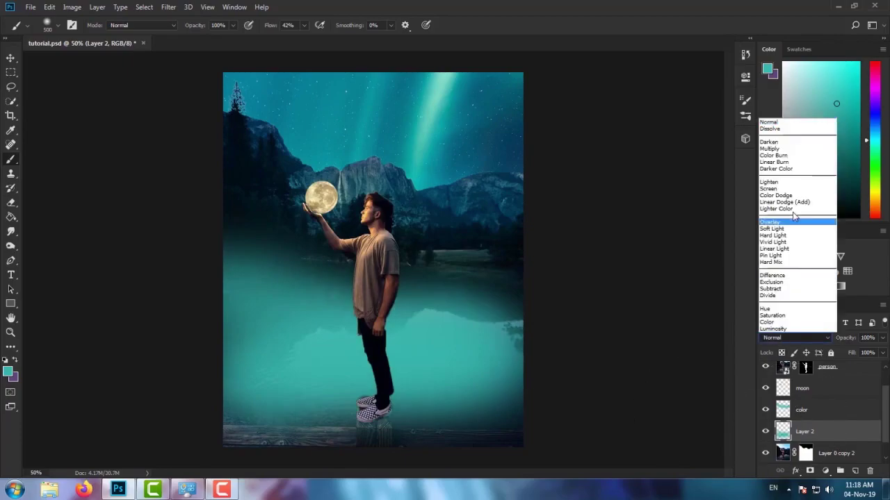
left_click(774, 230)
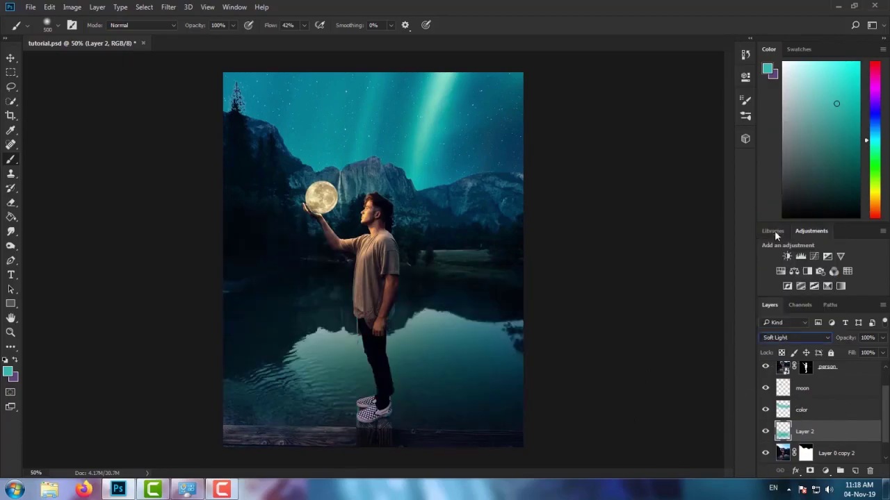
left_click(882, 338)
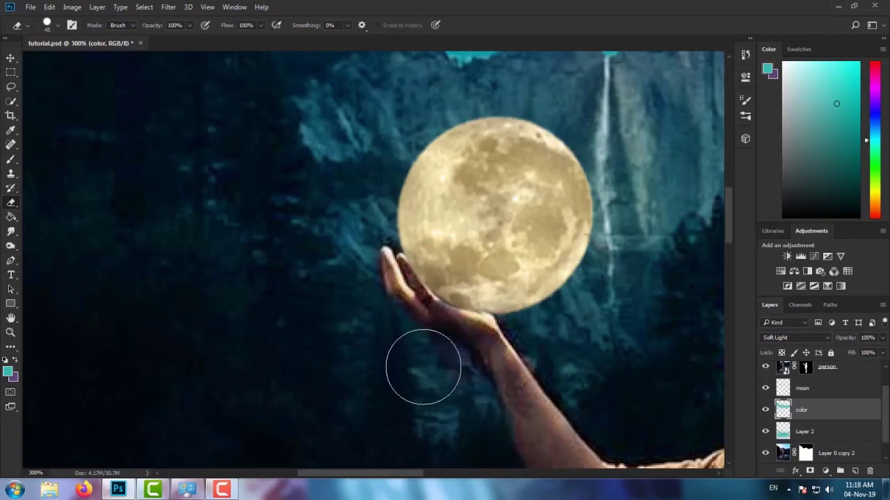
Step: Pan over the moon, hand and man's hair and adjust the eraser brush size
left_click_drag(532, 276, 509, 229)
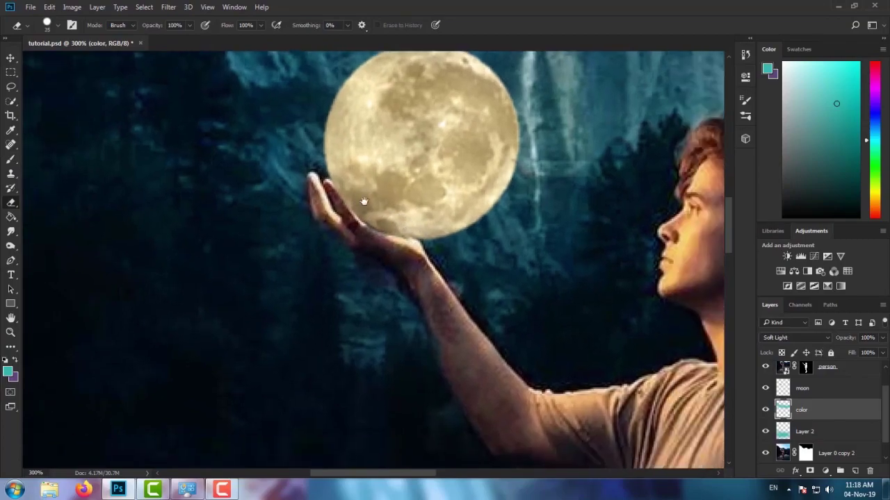
left_click_drag(459, 255, 463, 214)
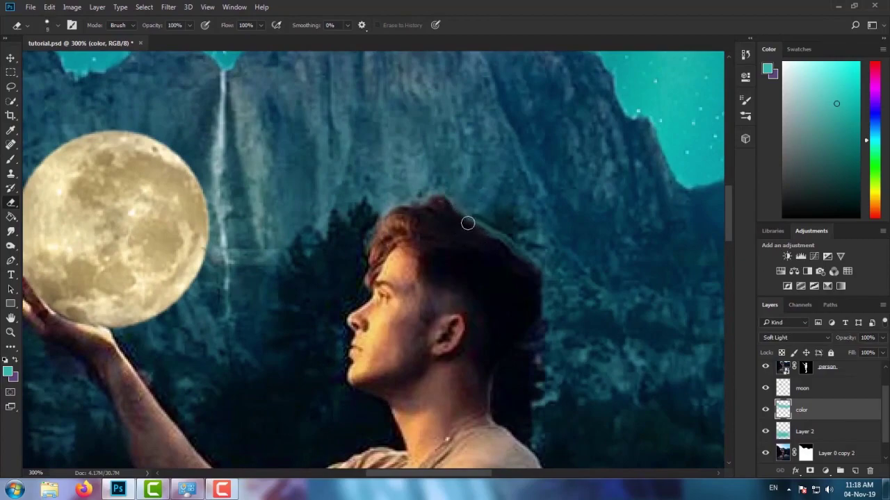
right_click(201, 157)
key("Return")
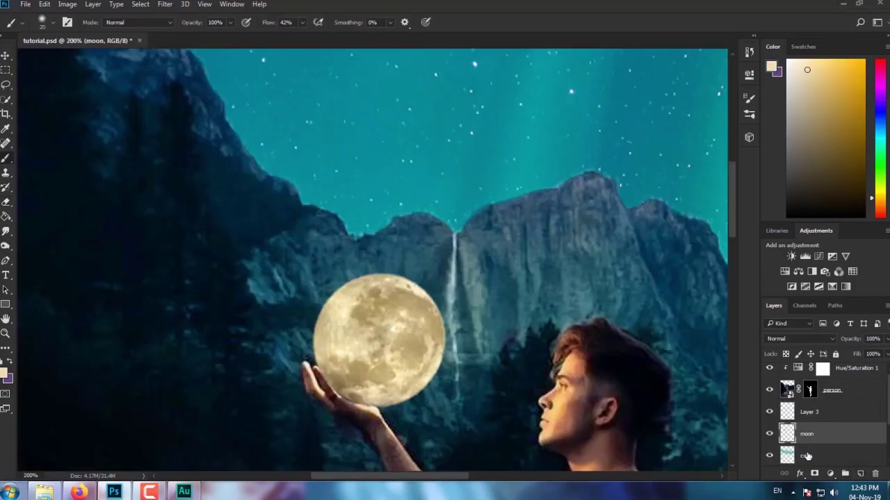
Step: On Layer 3, paint a soft, large-brush light halo around the moon
left_click(847, 417)
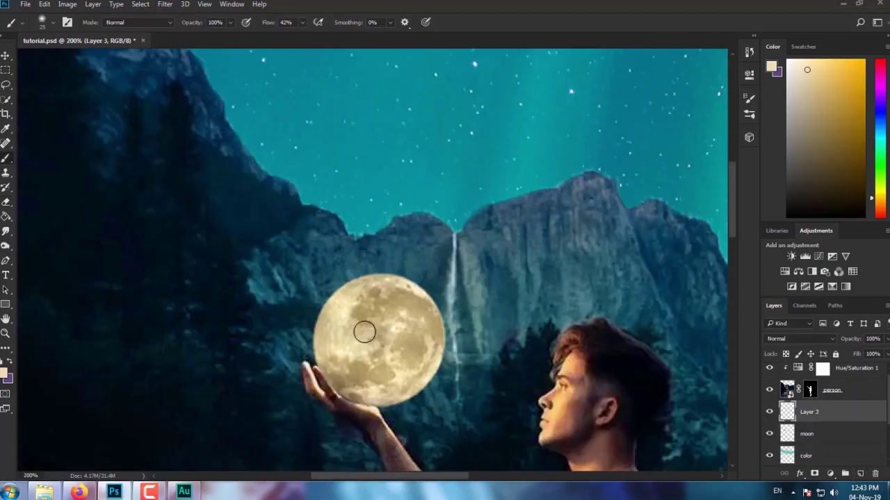
key("bracketright")
key("bracketright")
key("bracketright")
key("bracketright")
key("bracketright")
key("bracketright")
key("bracketright")
key("bracketright")
key("bracketright")
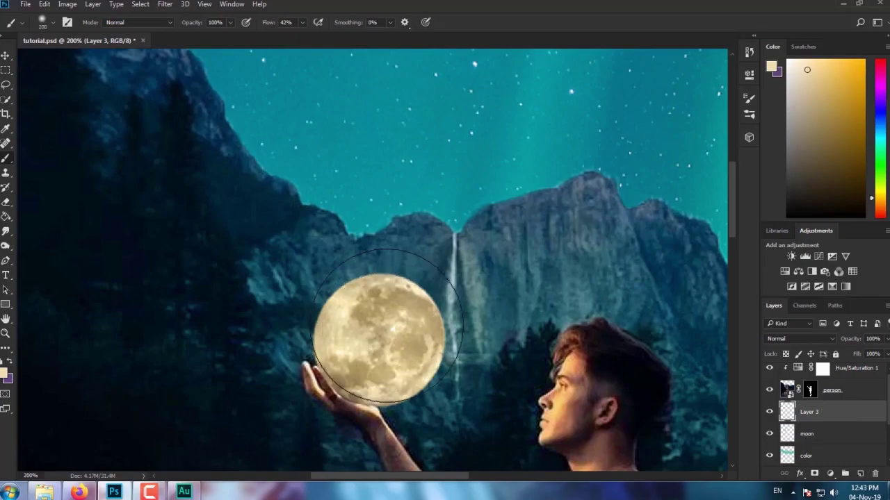
key("bracketright")
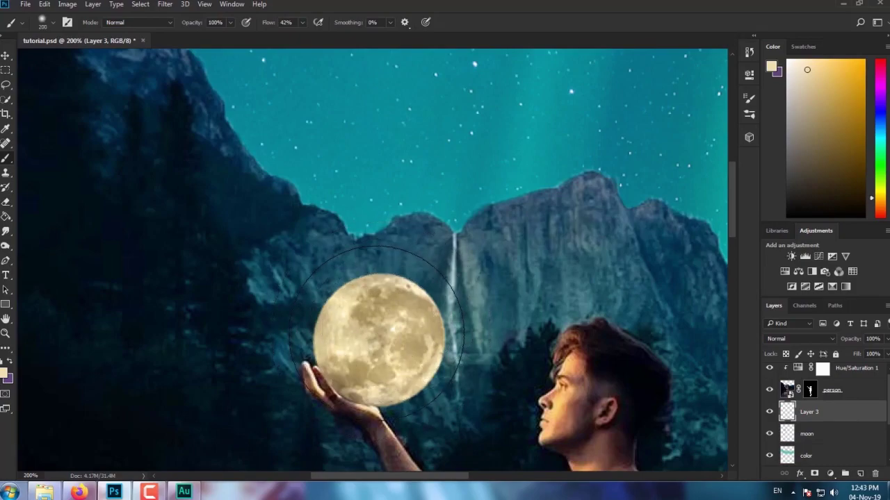
left_click(376, 330)
key("bracketleft")
key("bracketleft")
key("bracketleft")
key("bracketleft")
key("bracketleft")
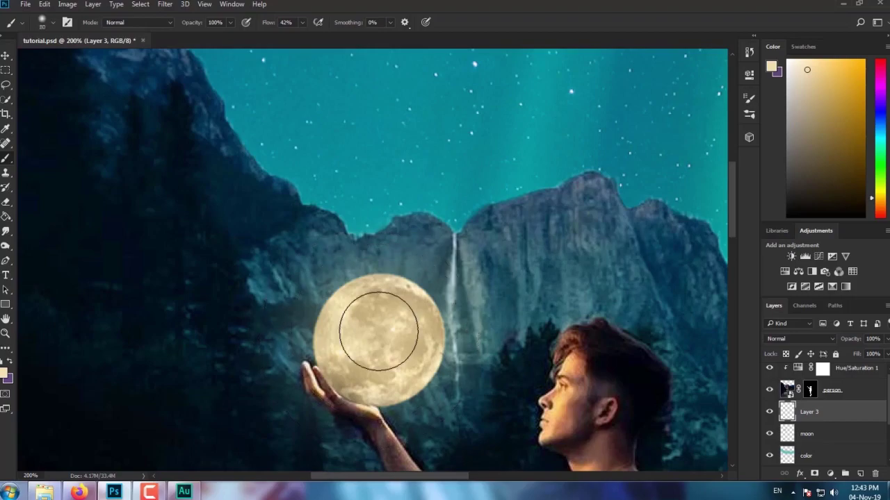
key("bracketleft")
key("bracketleft")
key("bracketright")
key("bracketright")
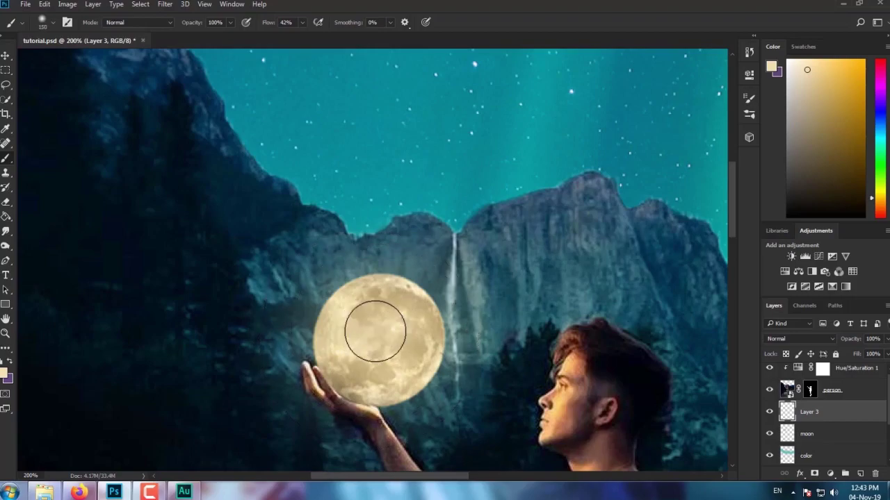
key("bracketright")
left_click(375, 332)
Step: Blend the glow layer as Screen at 78% opacity, then compare it on and off zoomed out
left_click(800, 339)
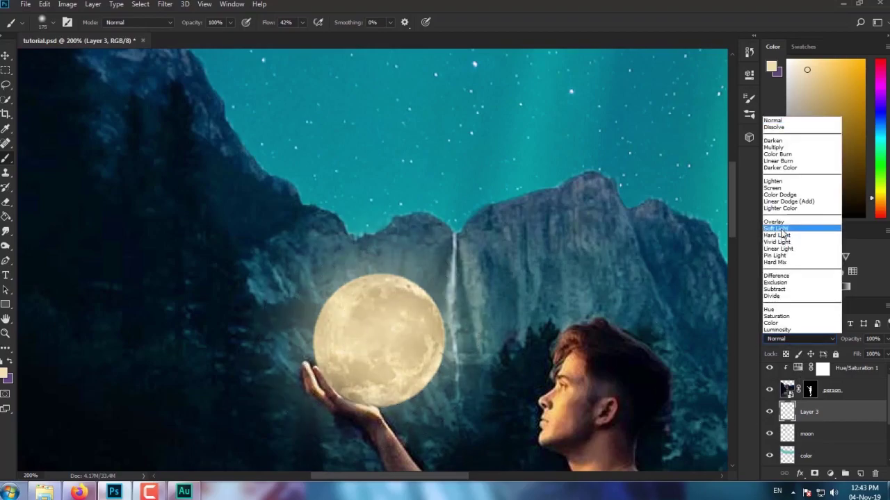
left_click(779, 189)
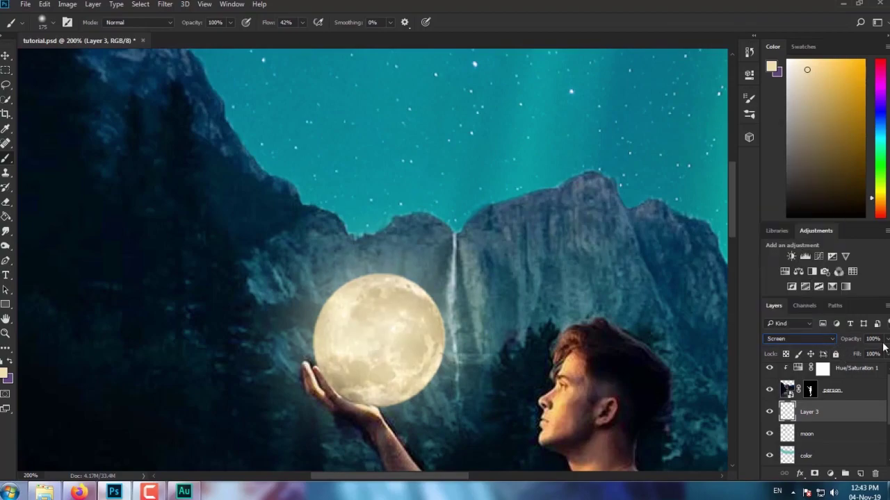
left_click_drag(887, 345, 874, 355)
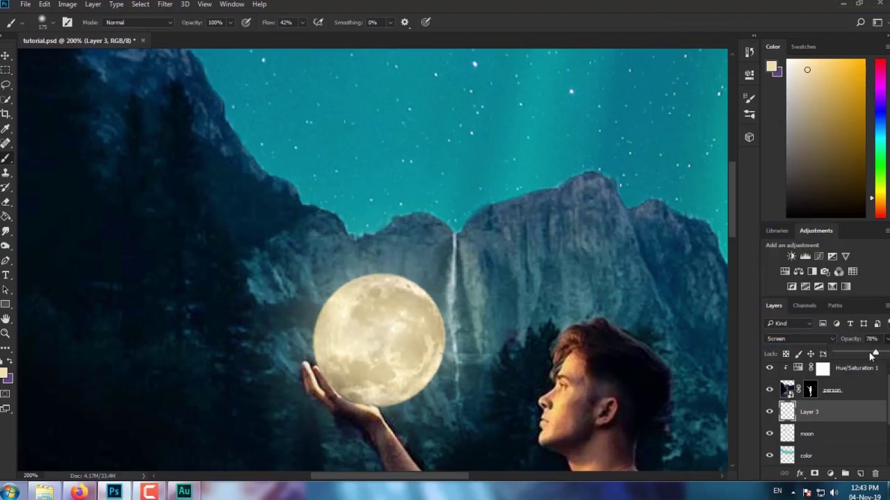
key("ctrl+minus")
key("ctrl+minus")
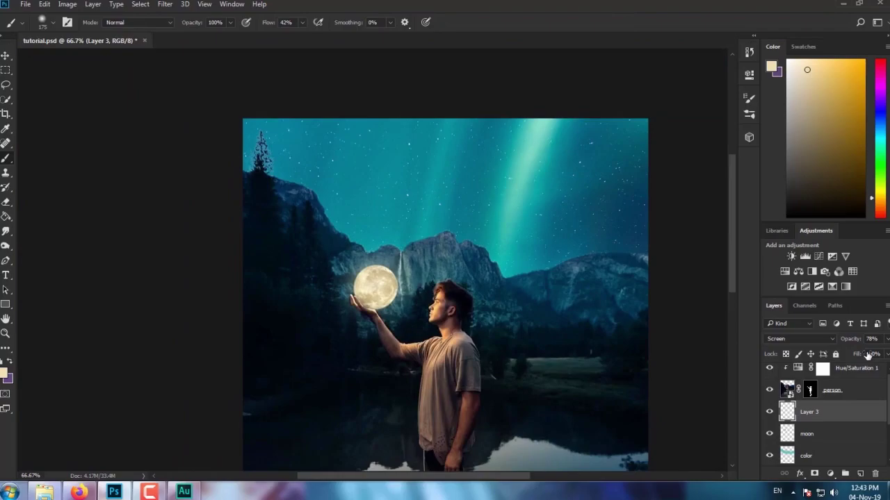
key("ctrl+minus")
left_click(769, 412)
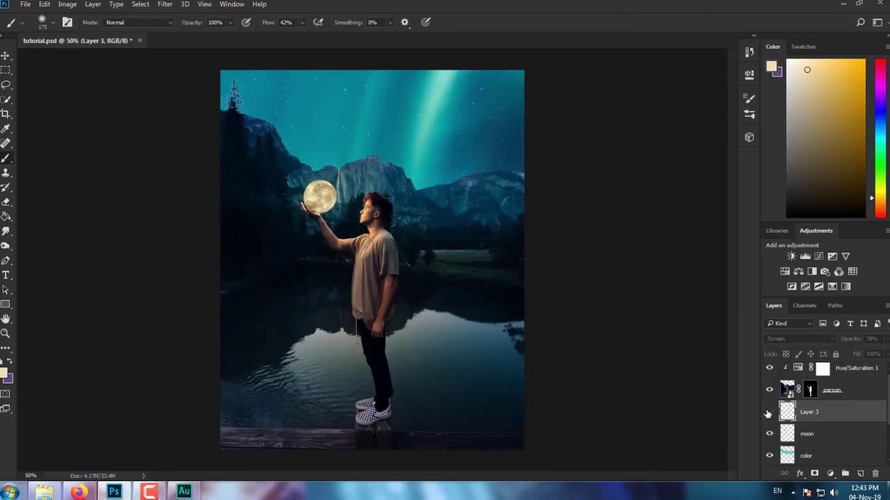
left_click(769, 412)
scroll(801, 393, "up", 1)
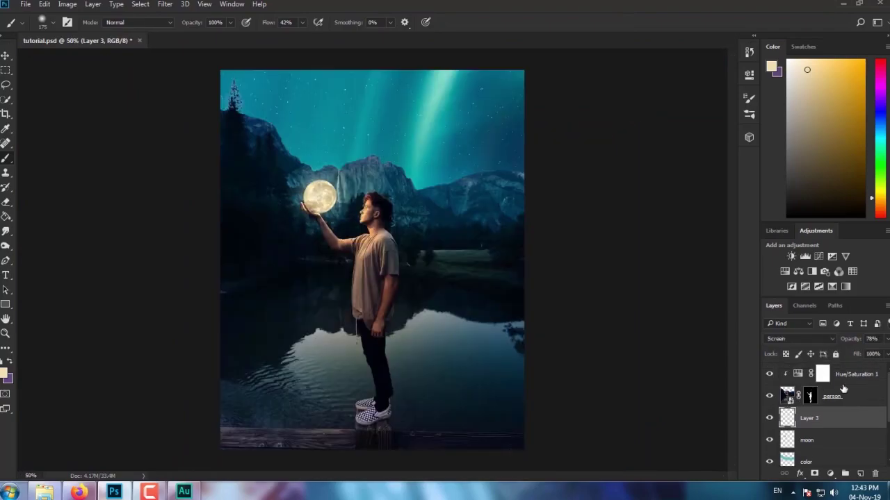
Step: Add a Curves layer above Hue/Saturation 1, pulling shadows down and highlights up
double_click(822, 375)
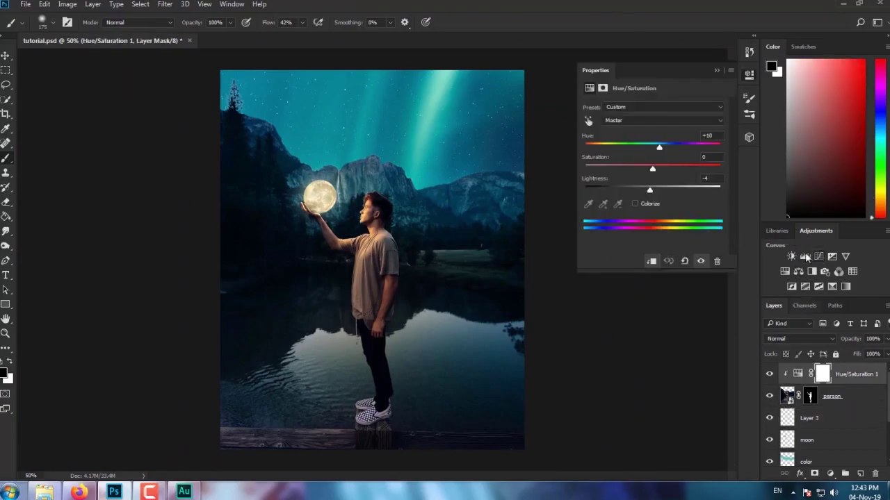
left_click(805, 256)
left_click_drag(625, 222, 625, 230)
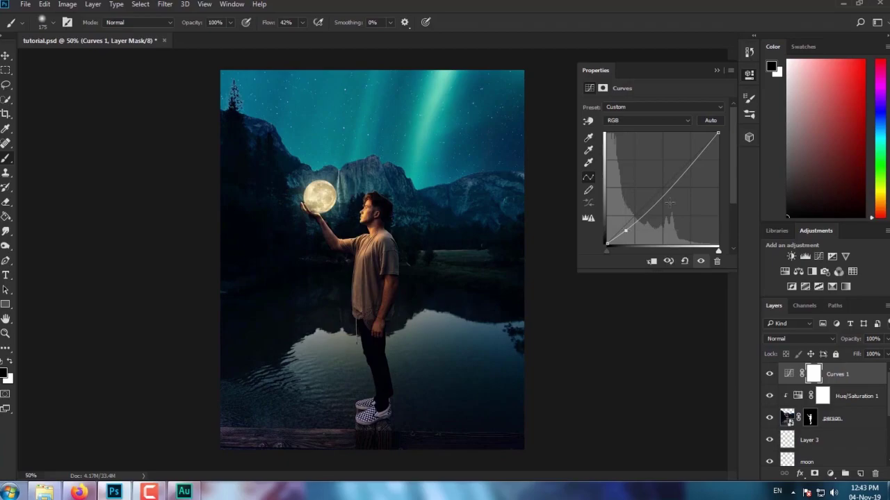
left_click_drag(688, 166, 684, 164)
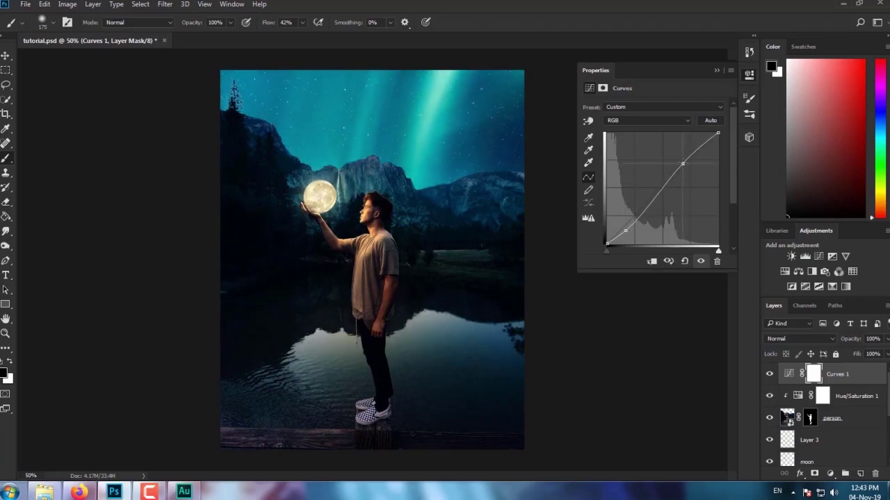